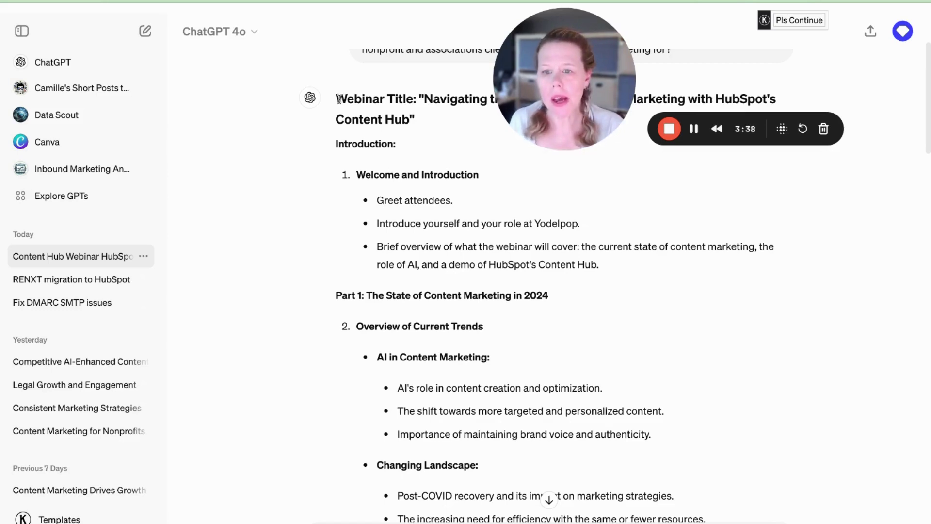
- Copy the whole webinar outline from ChatGPT's response, starting at the webinar title and ending with the closing remarks
scroll(473, 130, up, 1)
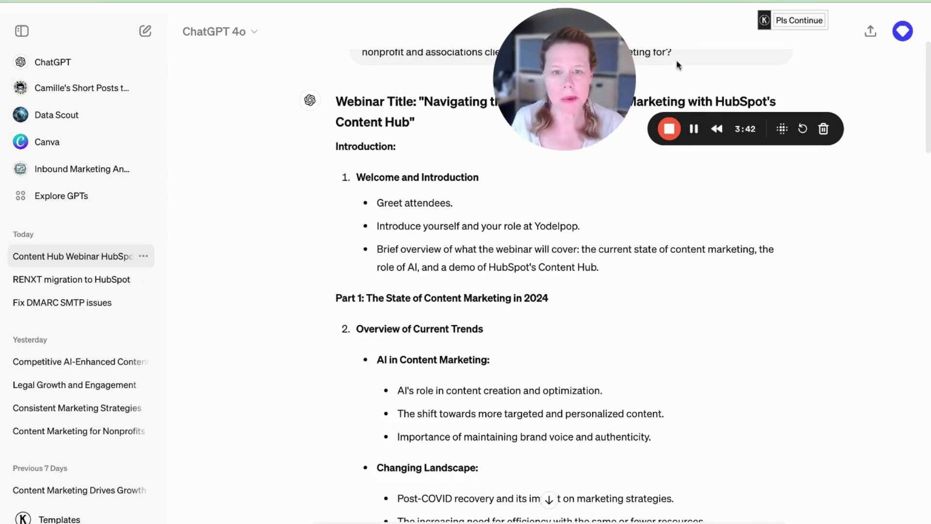
scroll(492, 237, up, 2)
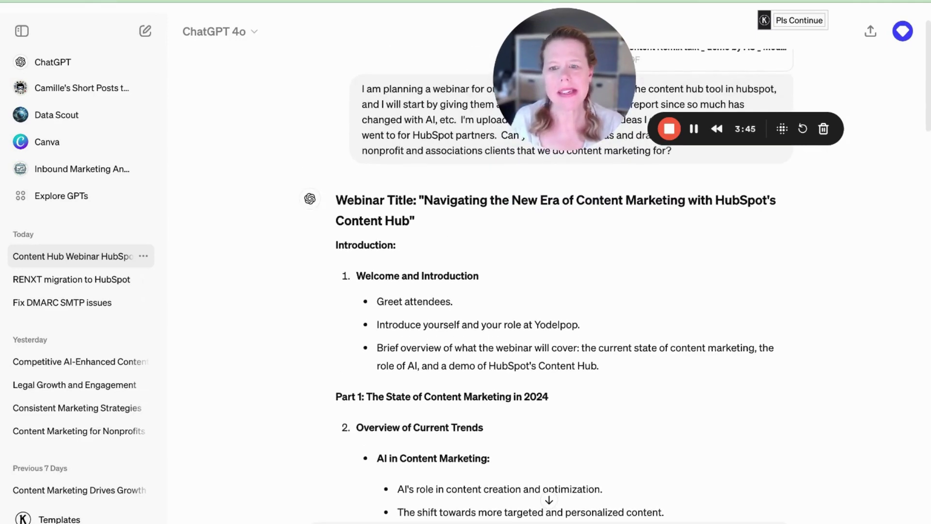
scroll(492, 240, down, 2)
scroll(548, 286, down, 2)
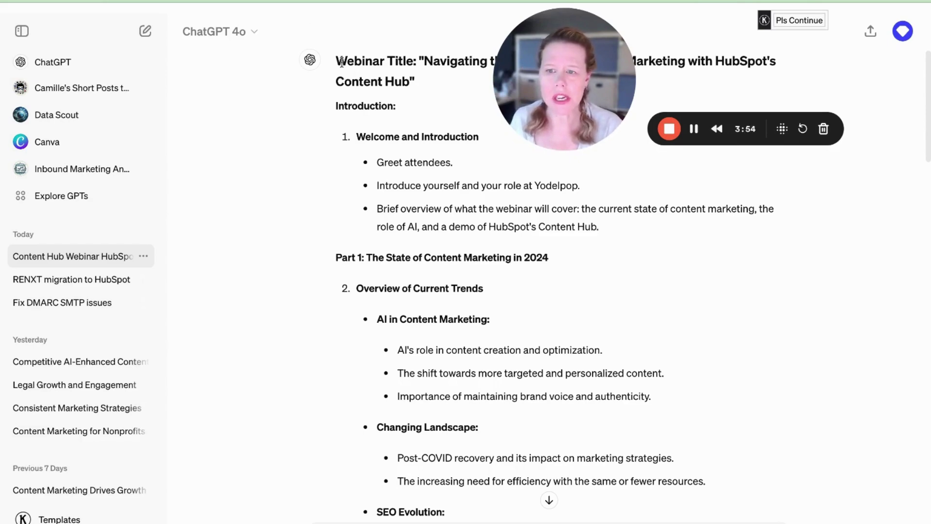
drag(337, 62, 549, 480)
scroll(579, 459, down, 10)
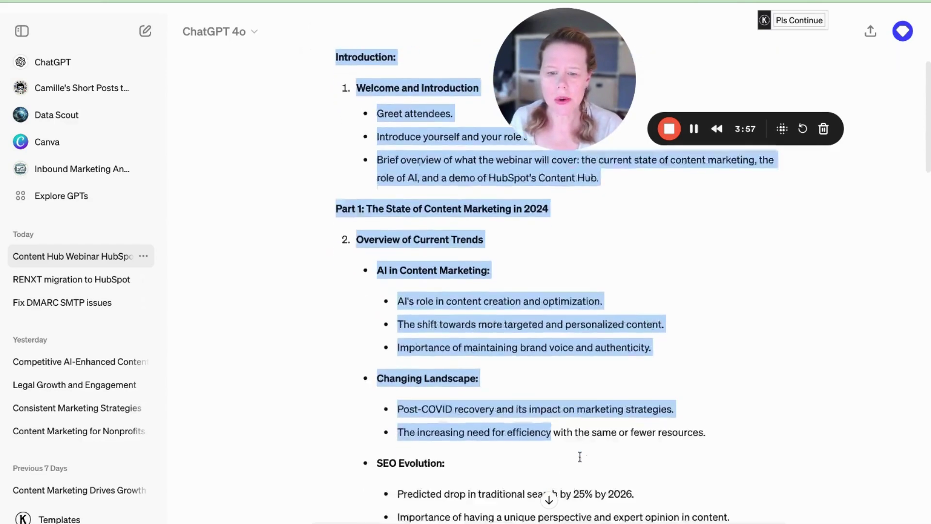
scroll(578, 458, down, 15)
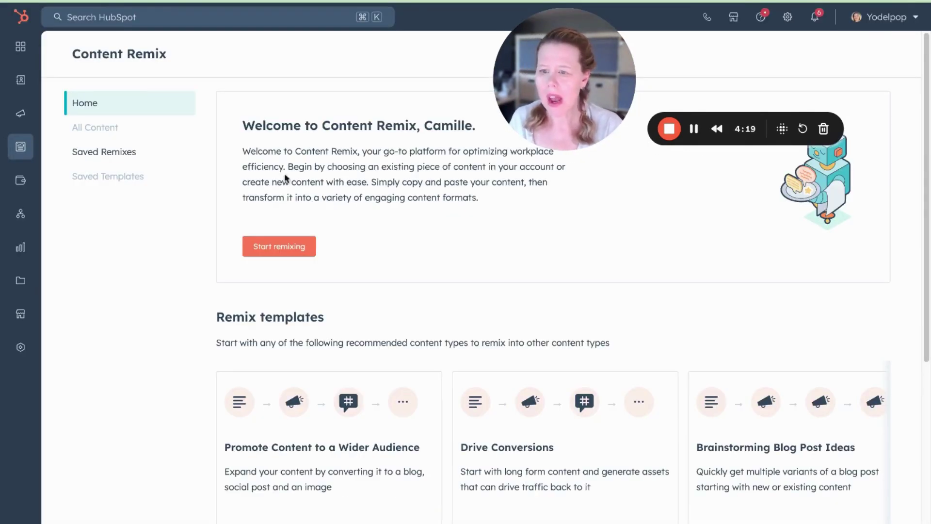
- Switch to Content Remix in HubSpot, start a new remix and open the options for adding its source content
mouse_move(6, 47)
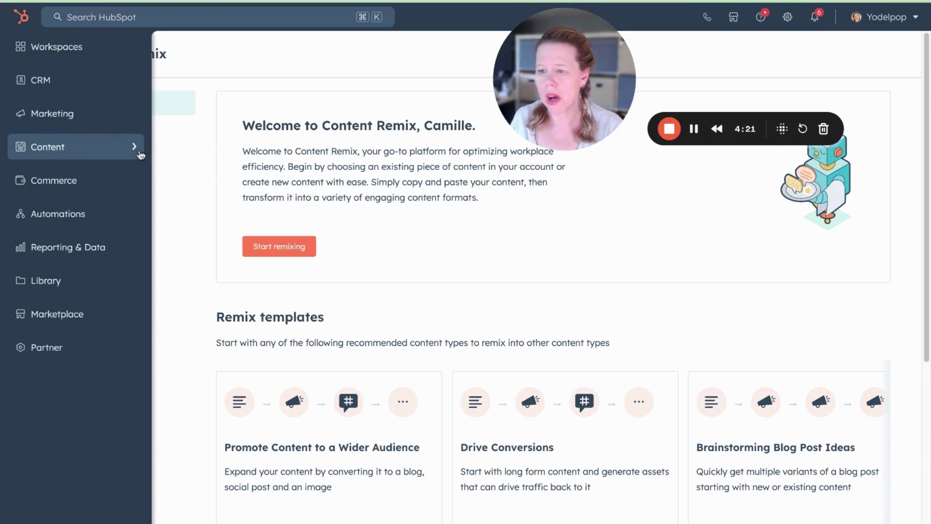
mouse_move(140, 155)
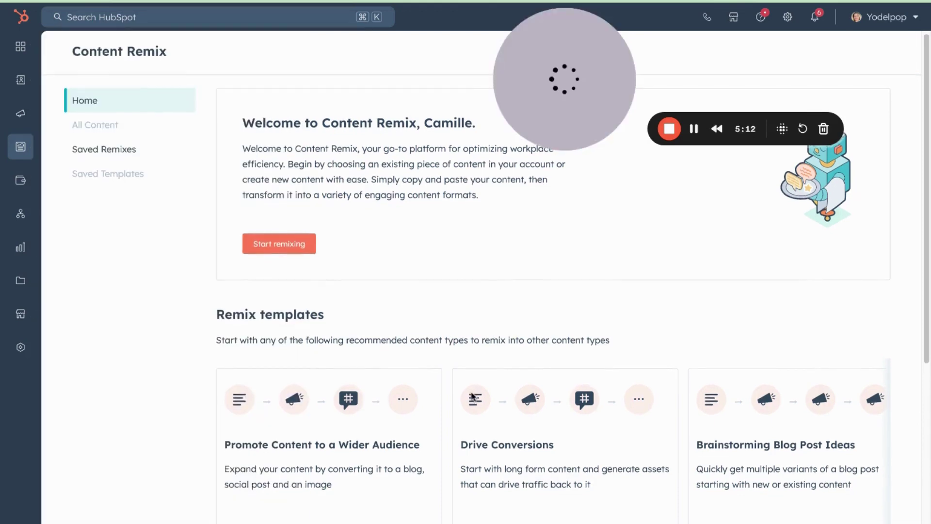
scroll(472, 391, down, 3)
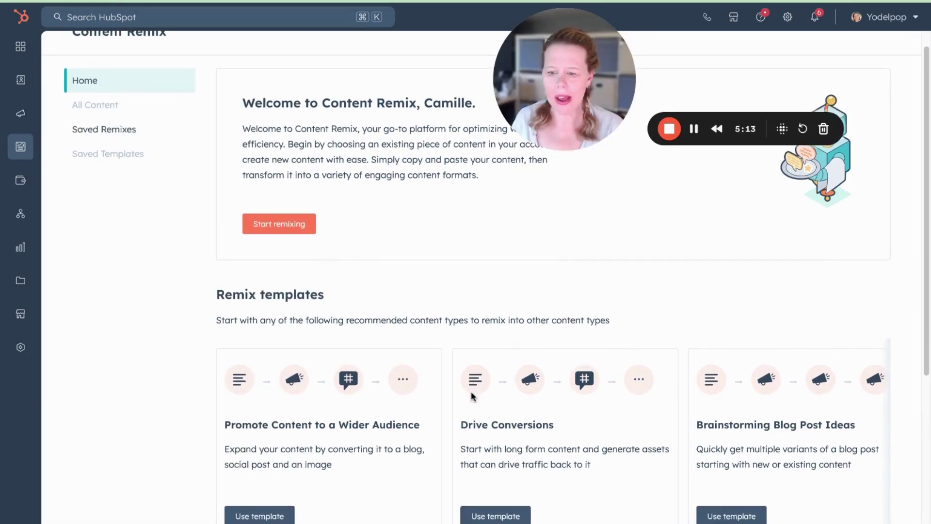
scroll(473, 397, down, 1)
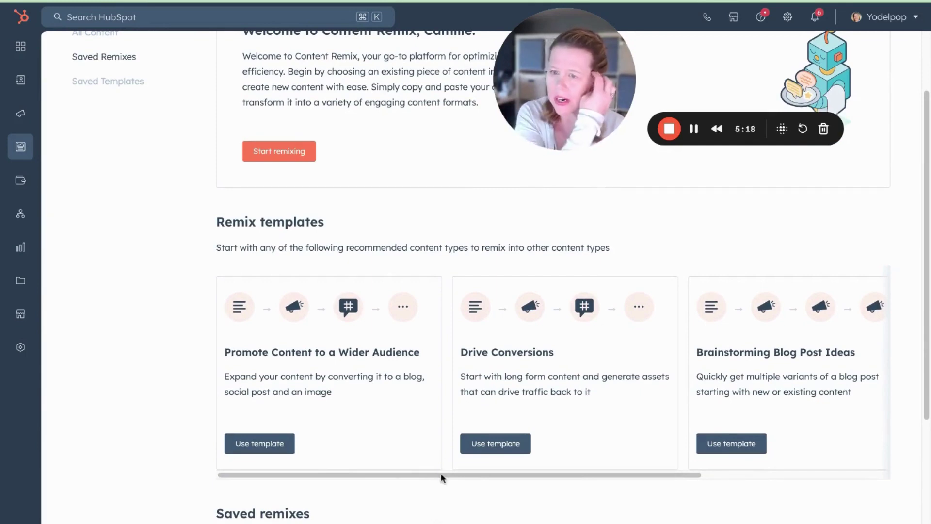
scroll(447, 458, up, 1)
scroll(446, 457, up, 3)
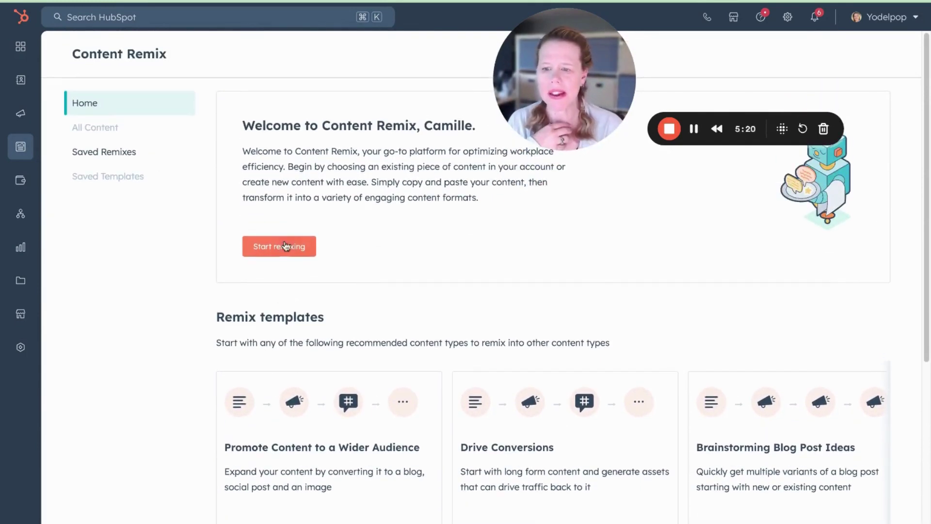
click(282, 248)
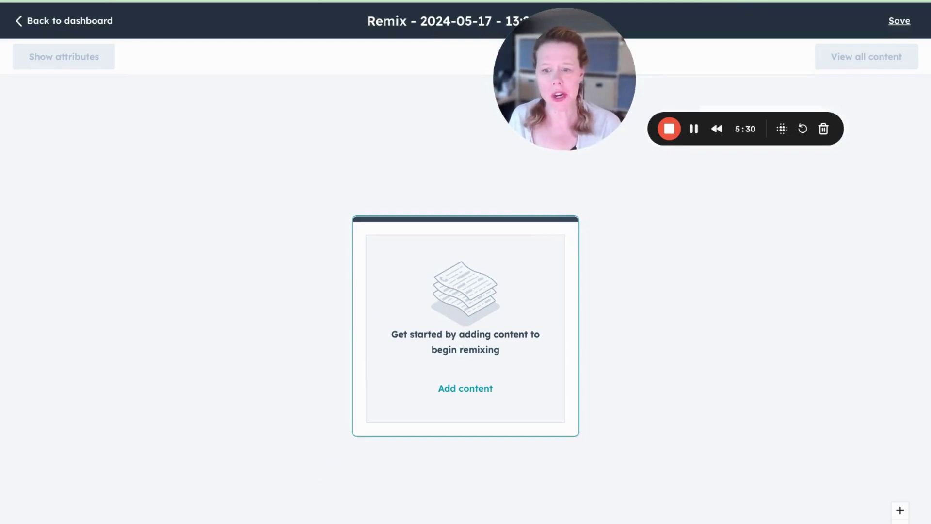
click(476, 390)
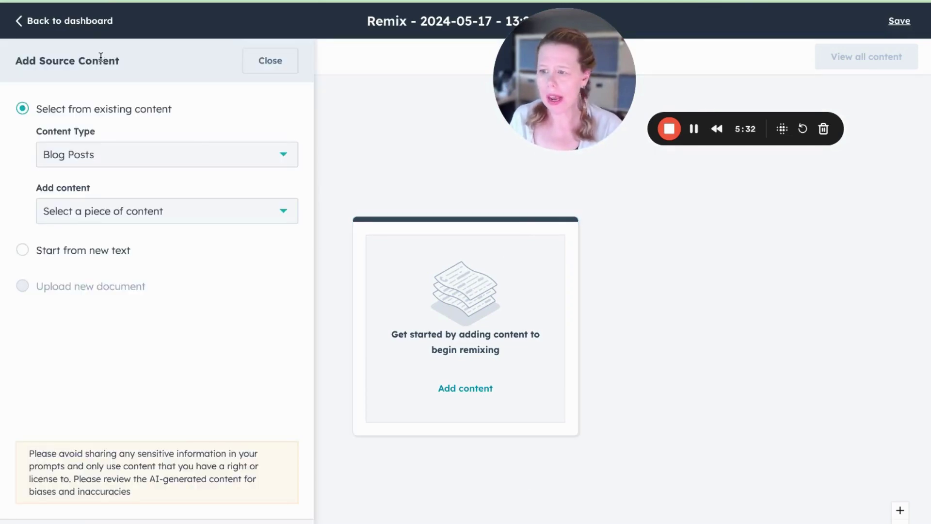
- Examine the source content options, including new text, the existing content types and the available blog posts
click(58, 250)
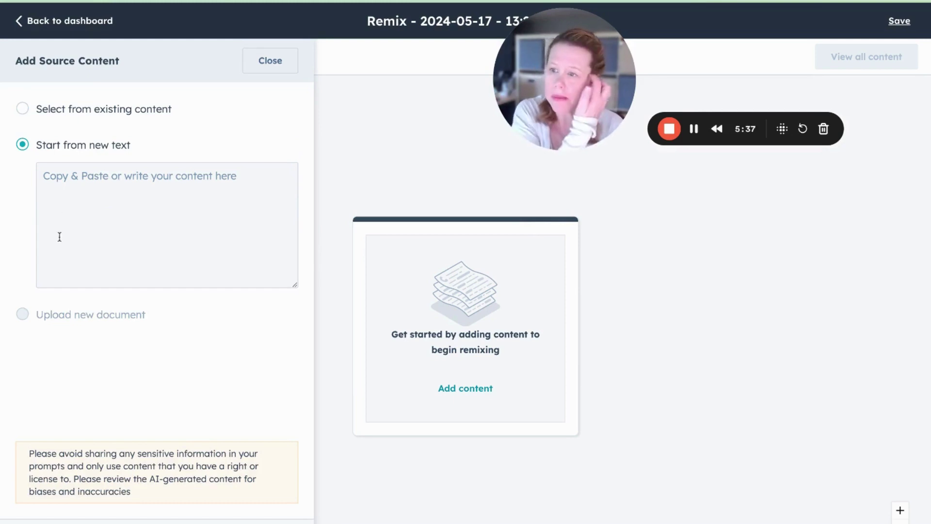
click(62, 115)
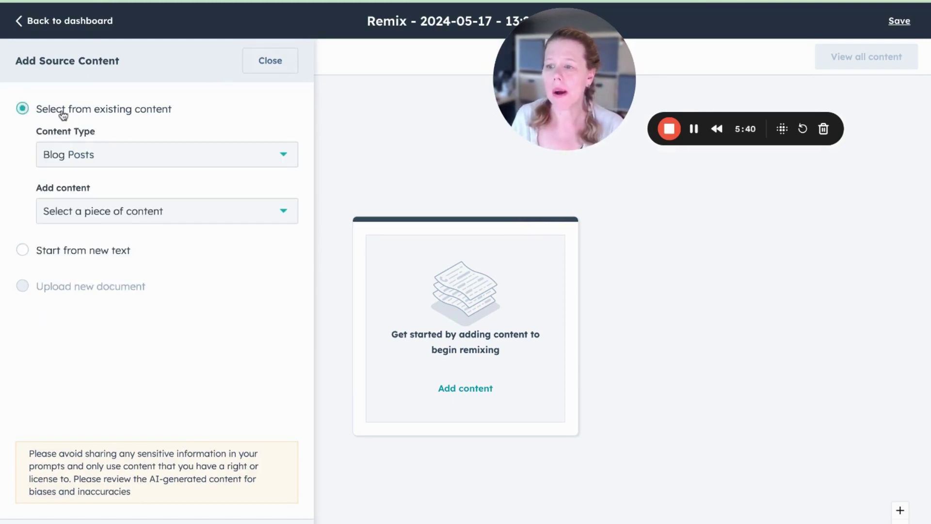
click(121, 167)
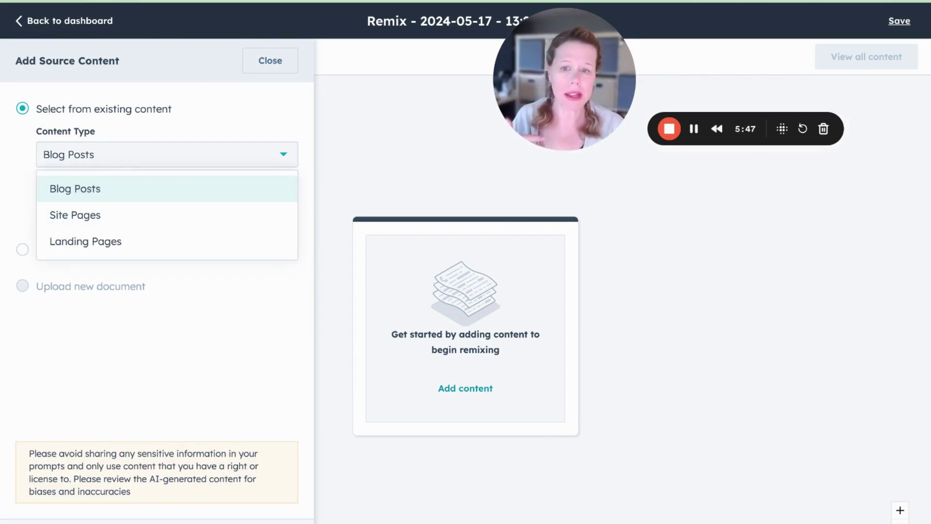
click(229, 401)
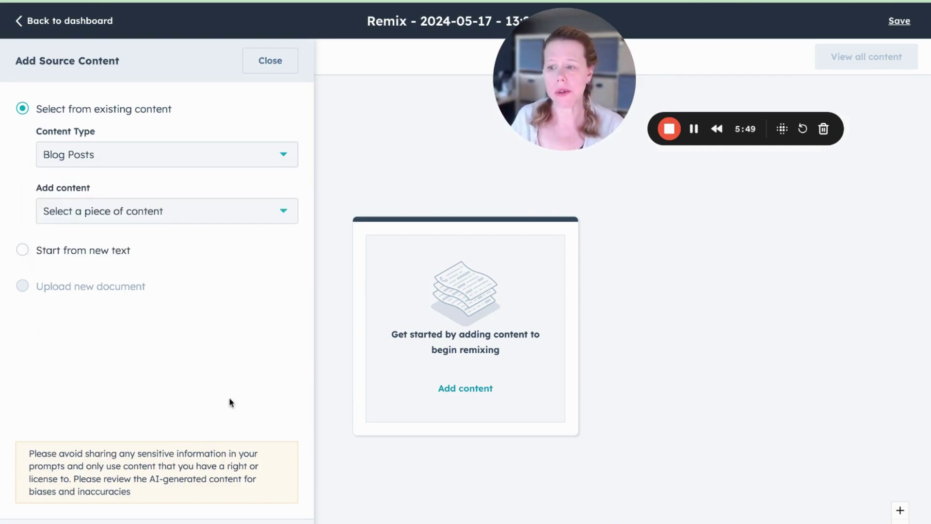
click(114, 210)
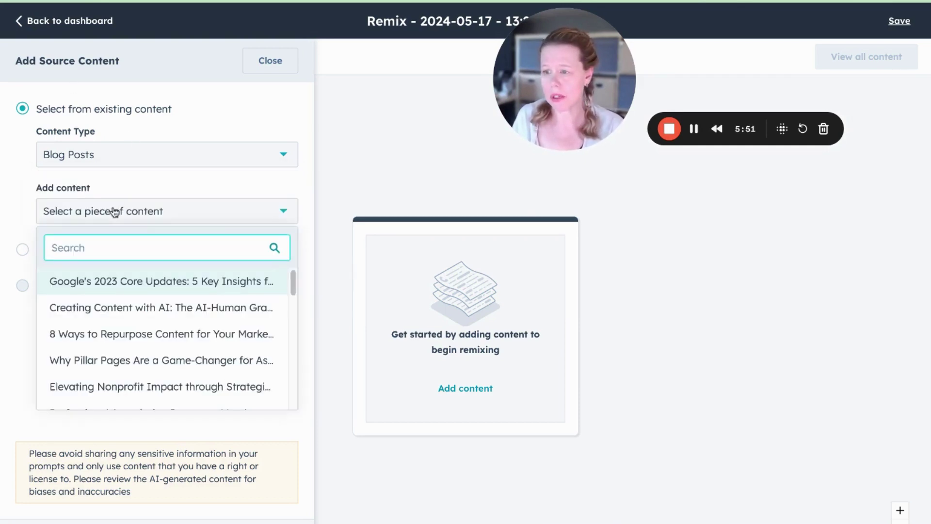
click(148, 175)
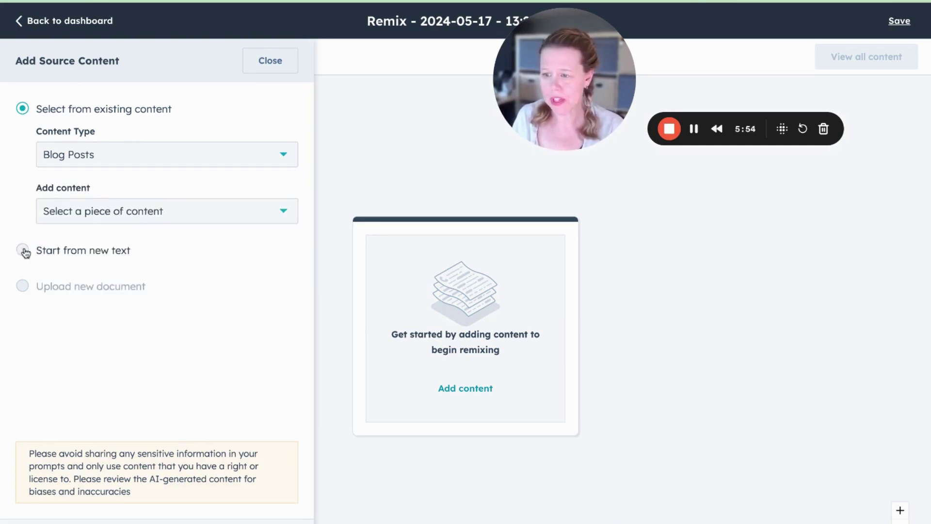
- Add the copied webinar outline to the remix as new source text and check the full text block
click(23, 250)
click(143, 185)
key(ctrl+v)
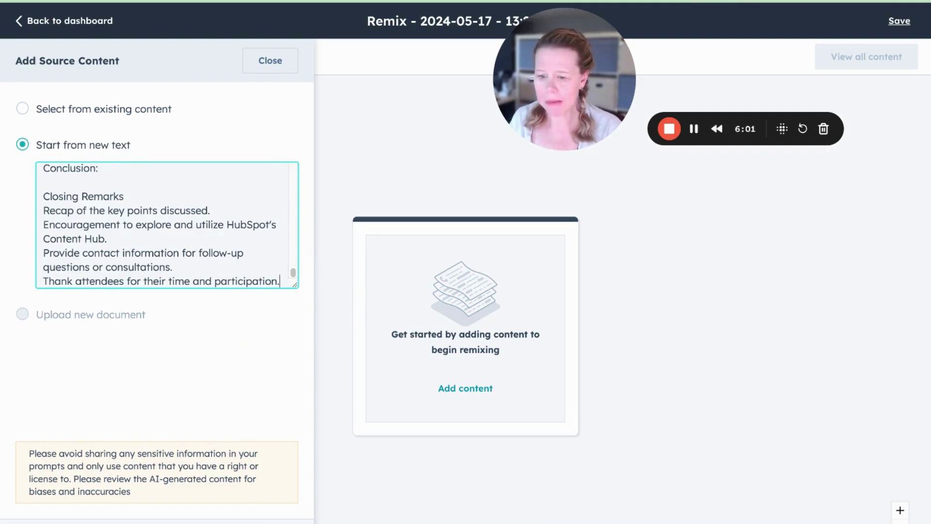
click(39, 522)
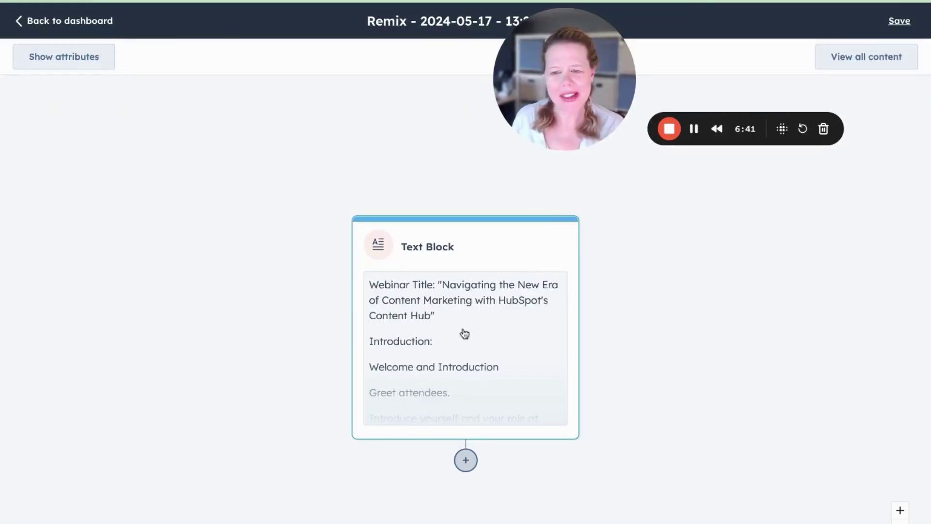
click(464, 334)
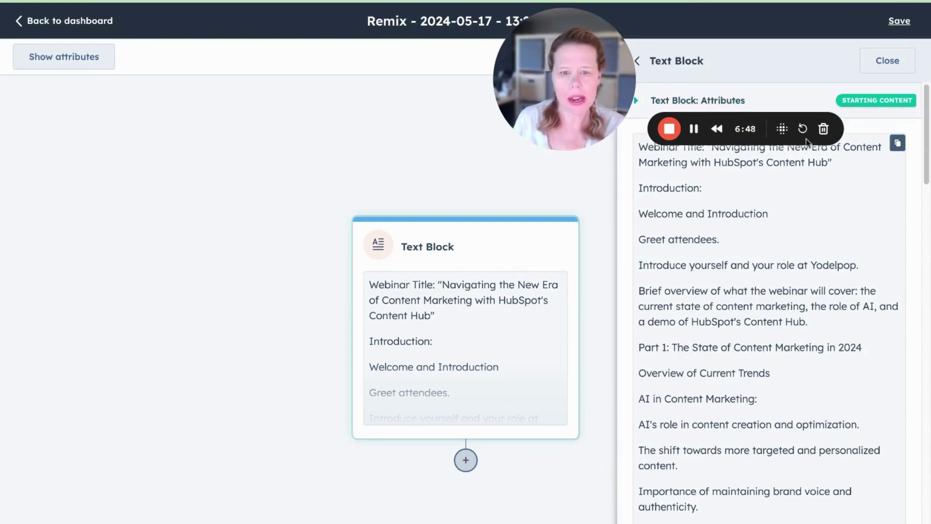
click(898, 67)
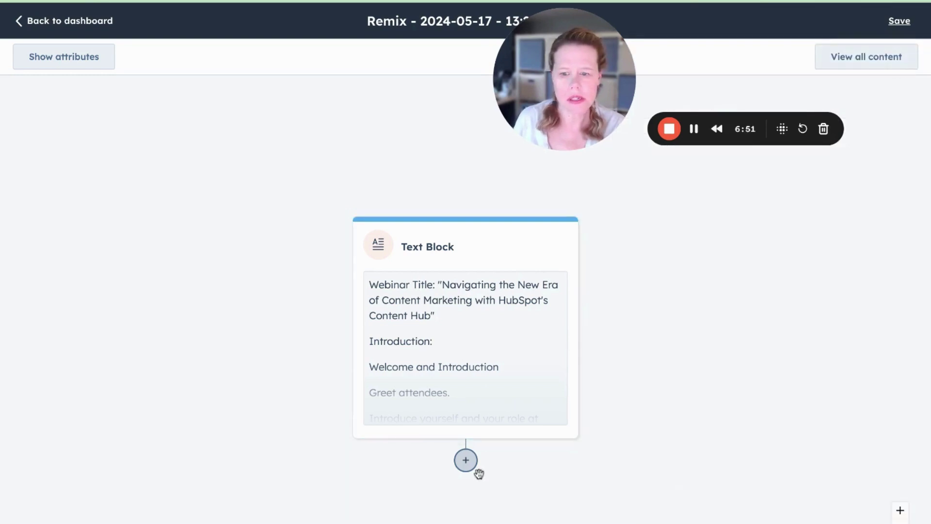
- Select Landing Page as the content type to generate from the text block
click(466, 461)
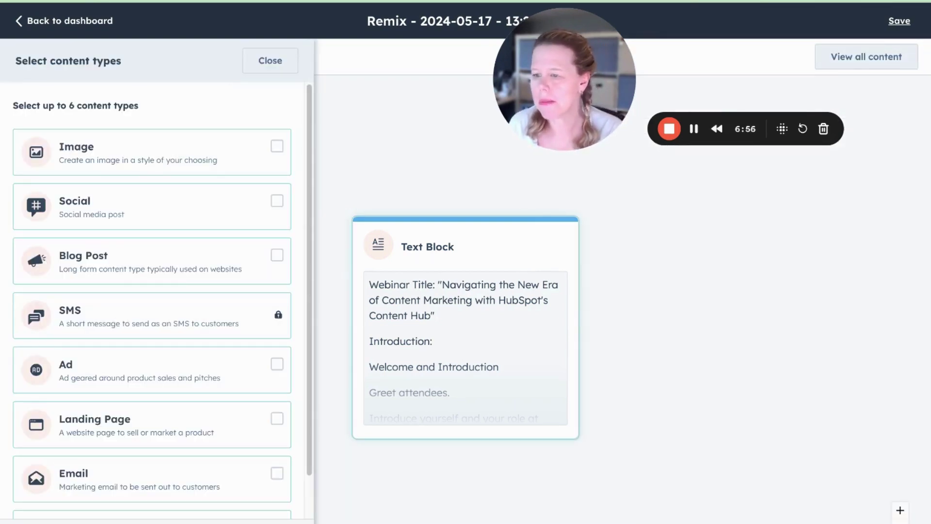
click(150, 424)
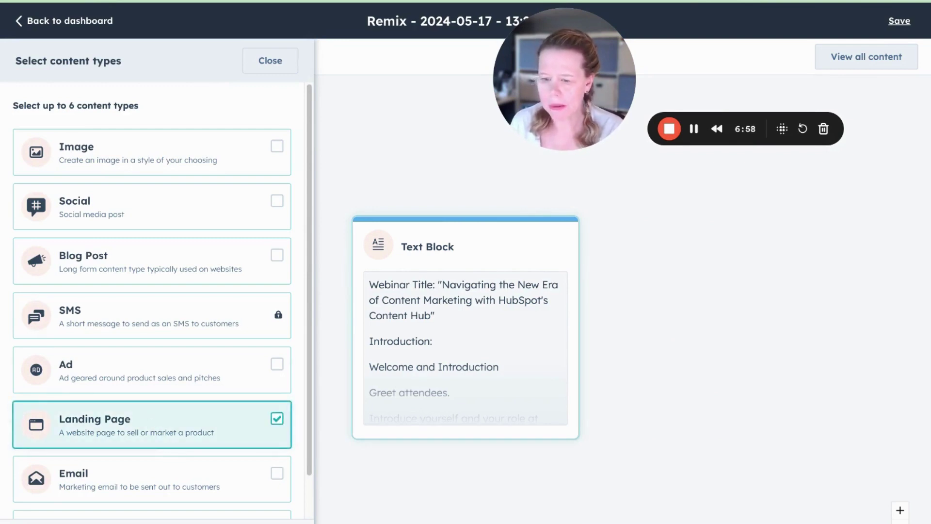
- Write the landing page objective: delight stage, nonprofit and association clients, describe the webinar and invite them to join, first of a quarterly client webinar series
click(131, 252)
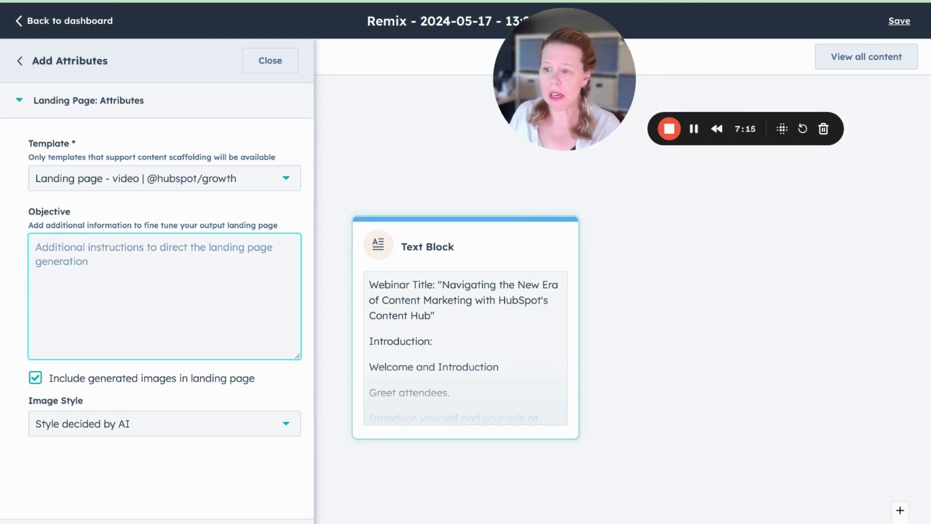
text(This landing page)
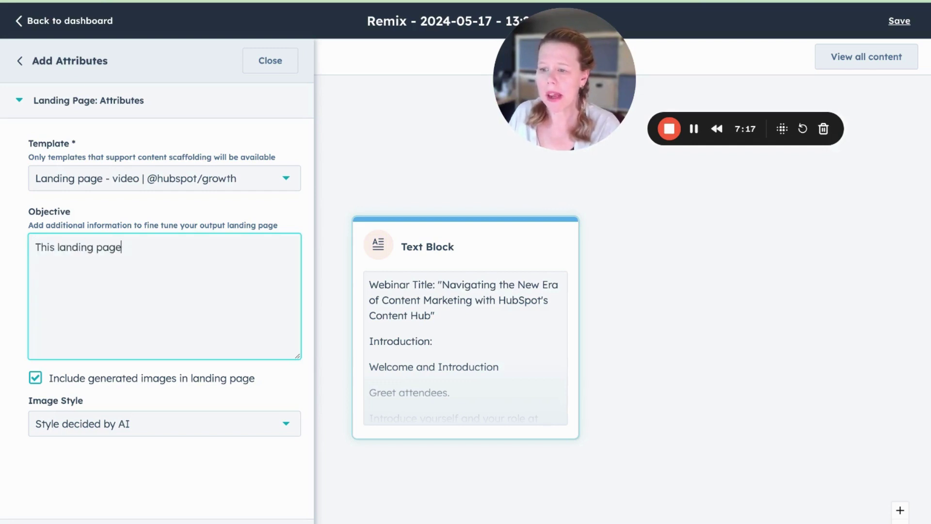
text( is part of the deligh)
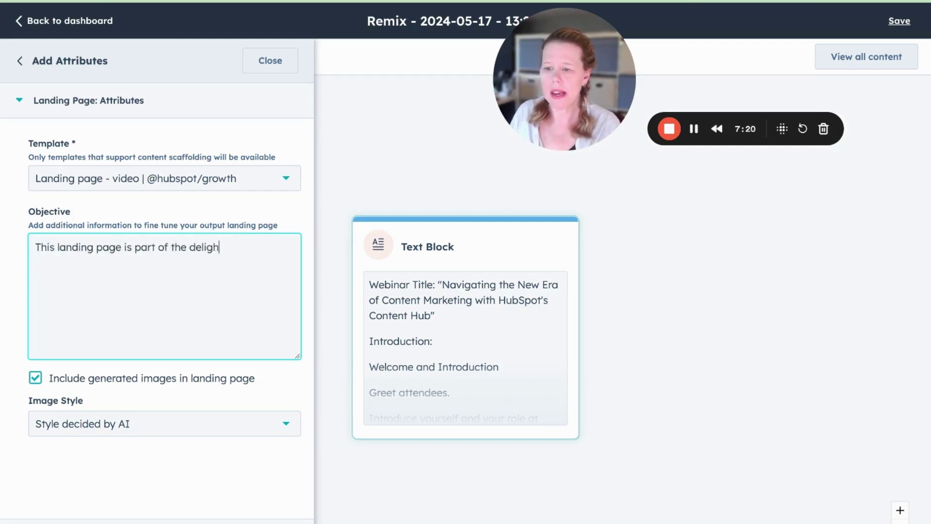
text(t sat)
key(BackSpace)
key(BackSpace)
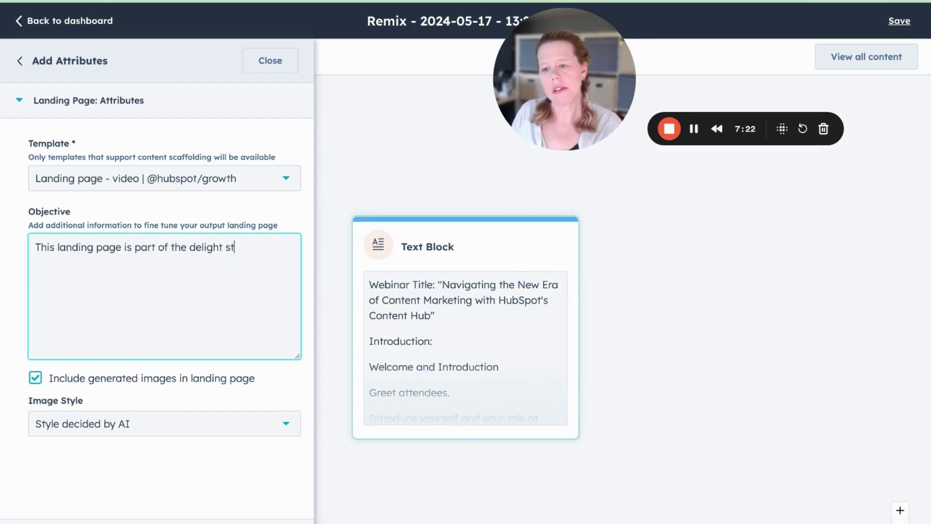
text(tage of the)
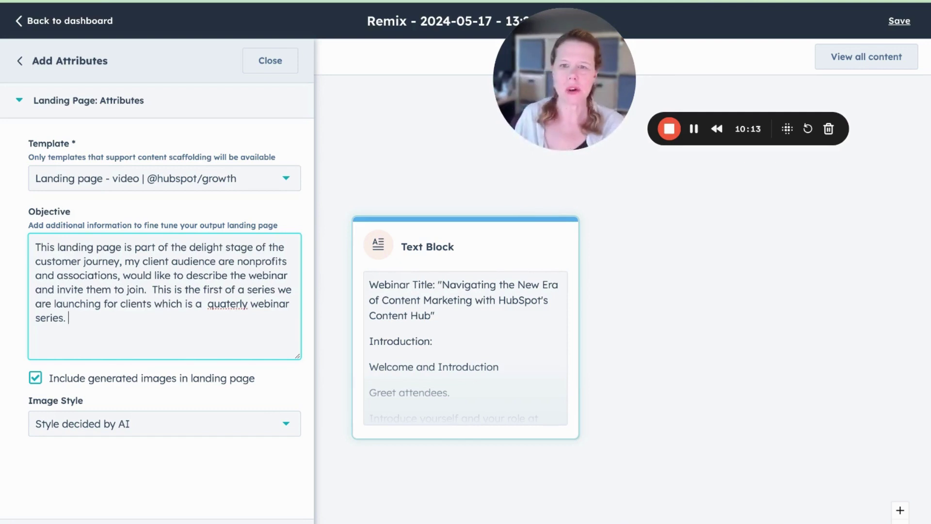
click(225, 305)
text(r)
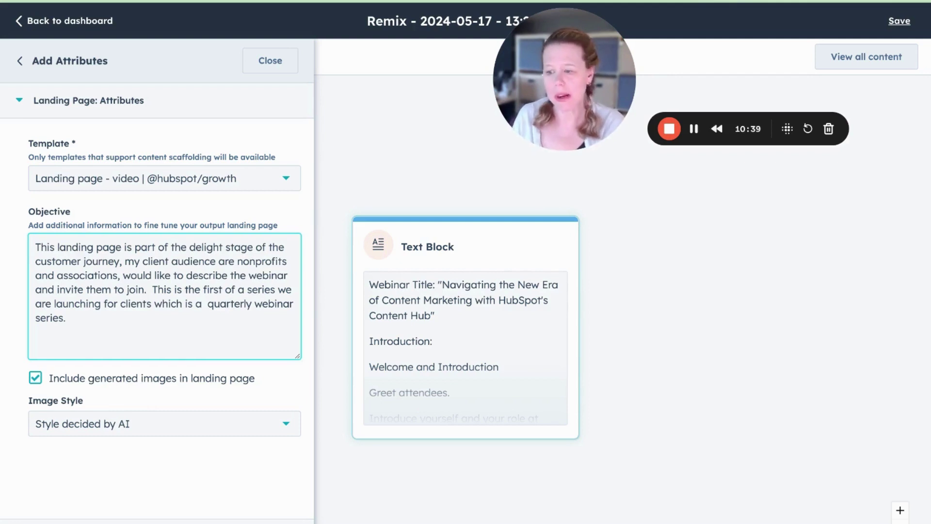
- Generate the landing page from the text block and review its full generated copy
click(184, 429)
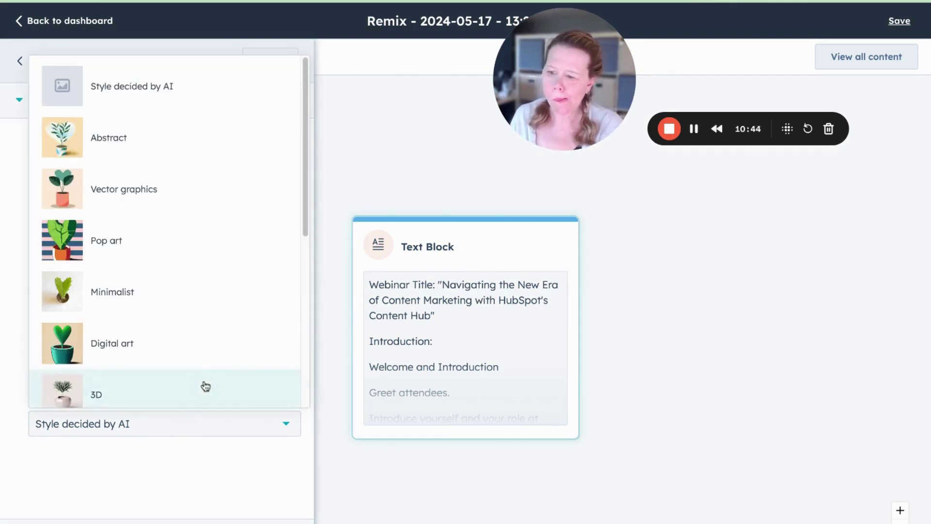
click(124, 494)
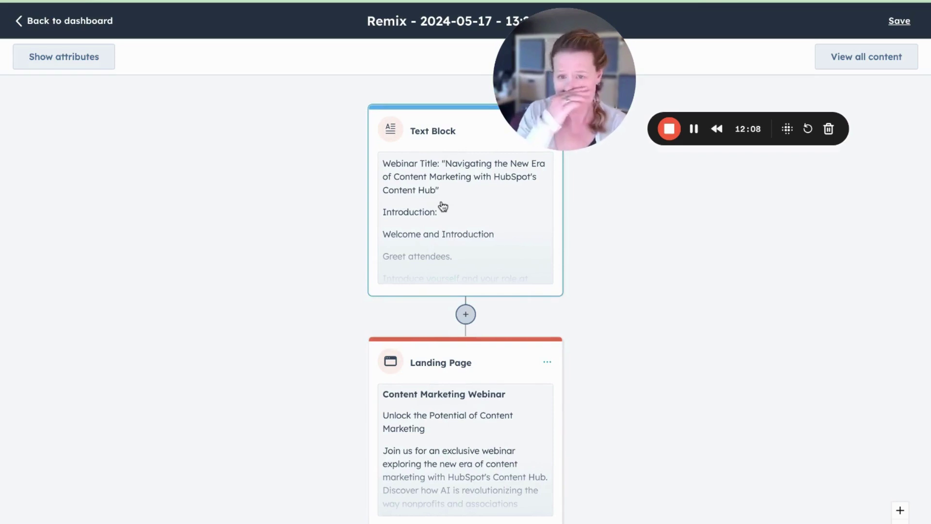
click(452, 413)
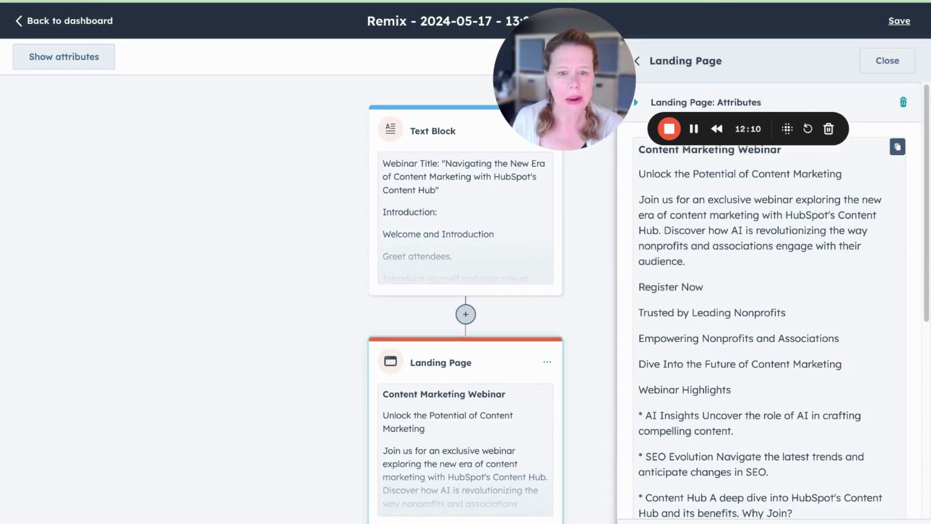
scroll(864, 260, down, 8)
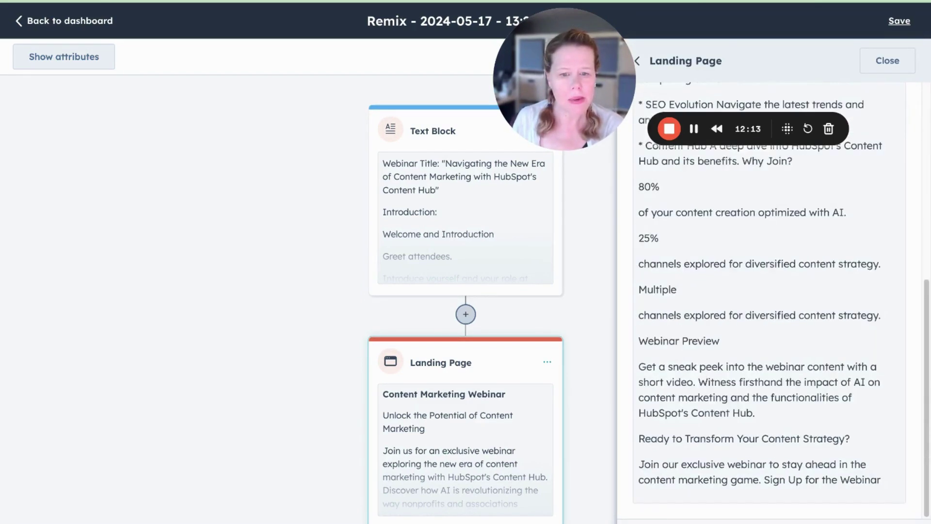
scroll(864, 260, up, 8)
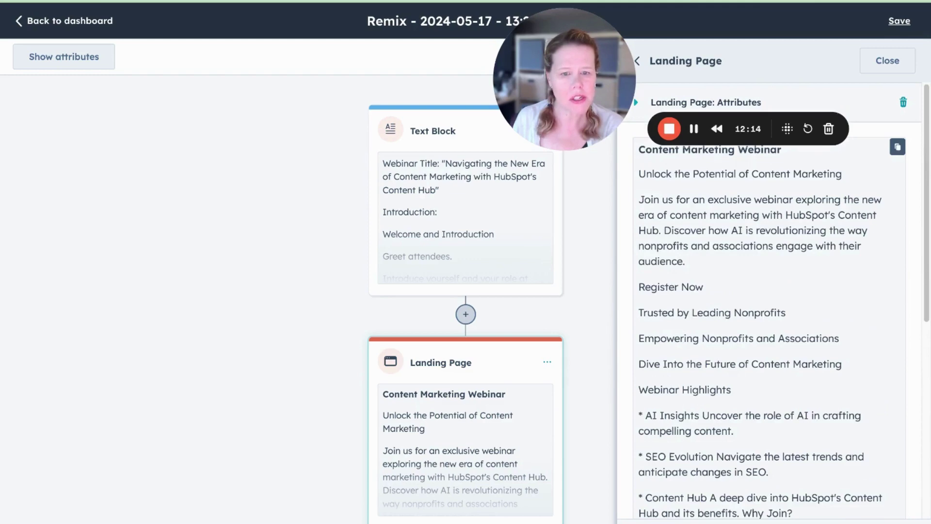
- Copy the generated landing page text and, in the page editor, set the hero section's top padding to 200px
click(898, 147)
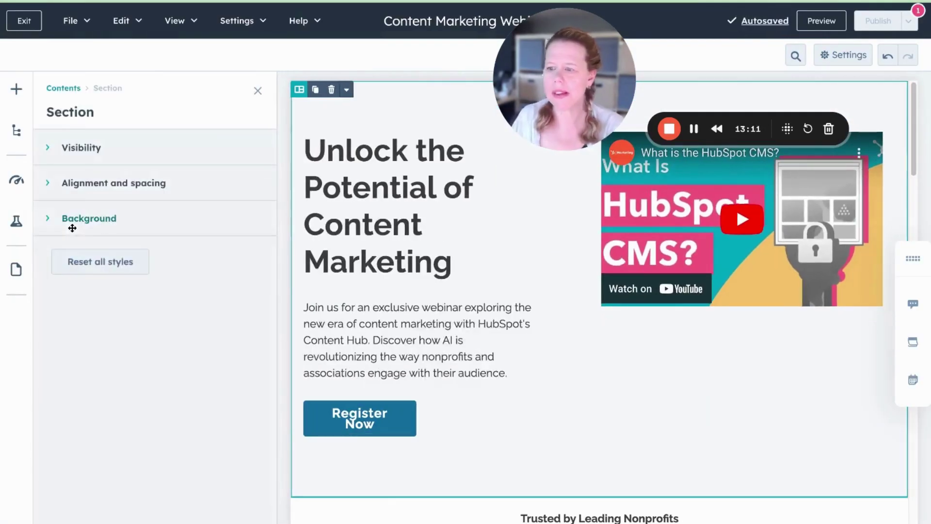
click(94, 183)
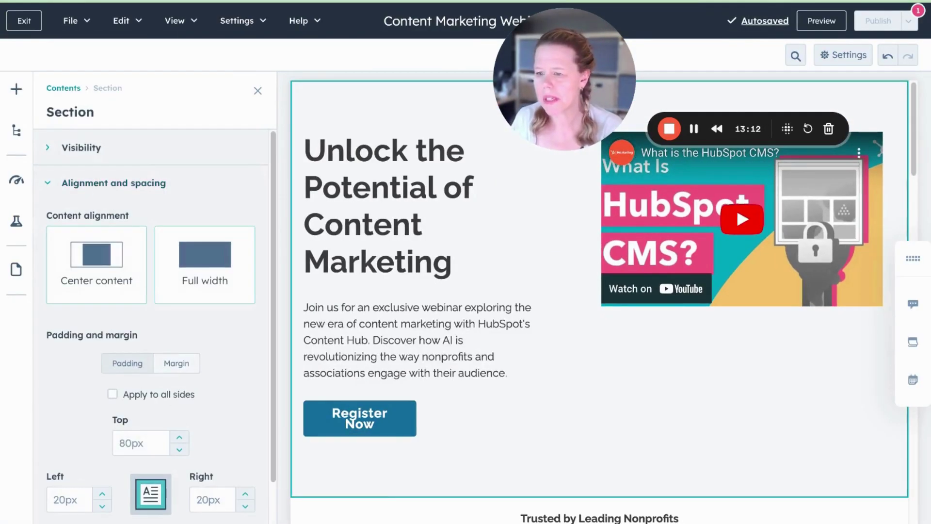
click(132, 443)
text(100)
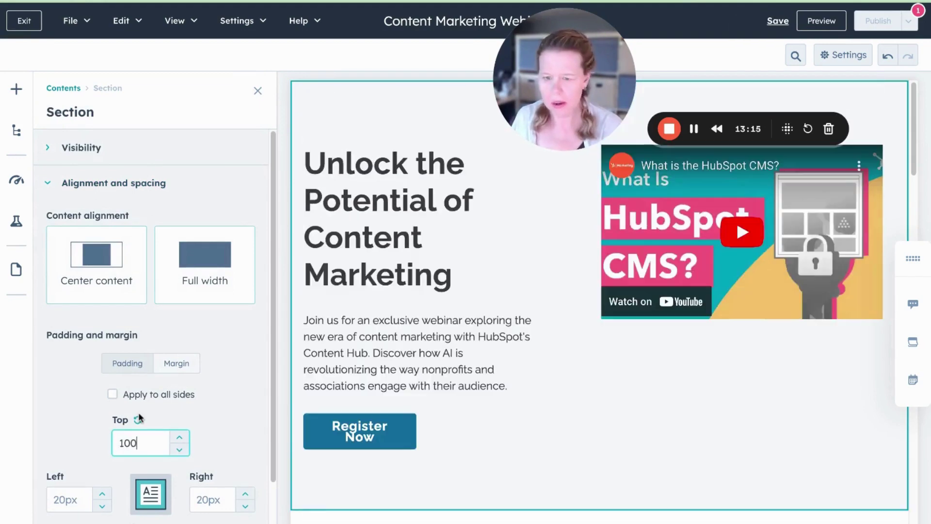
key(BackSpace)
key(BackSpace)
key(BackSpace)
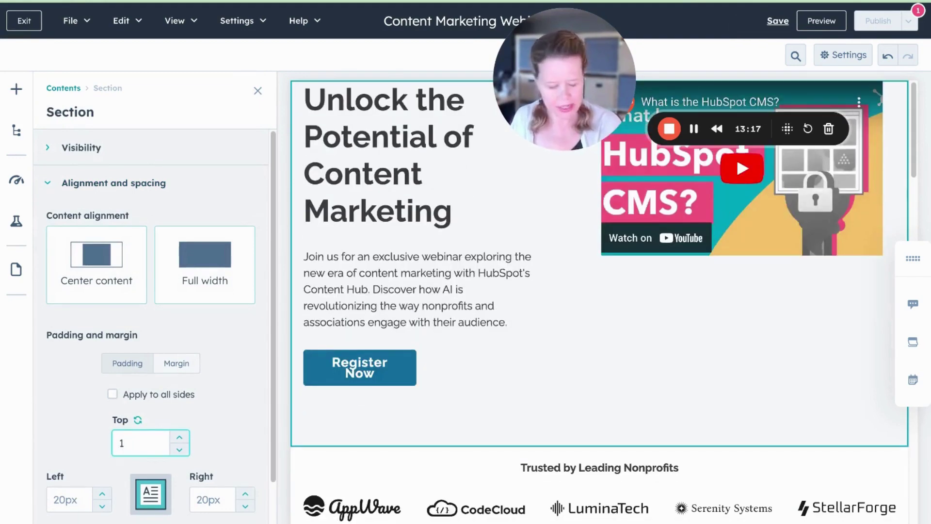
text(200px)
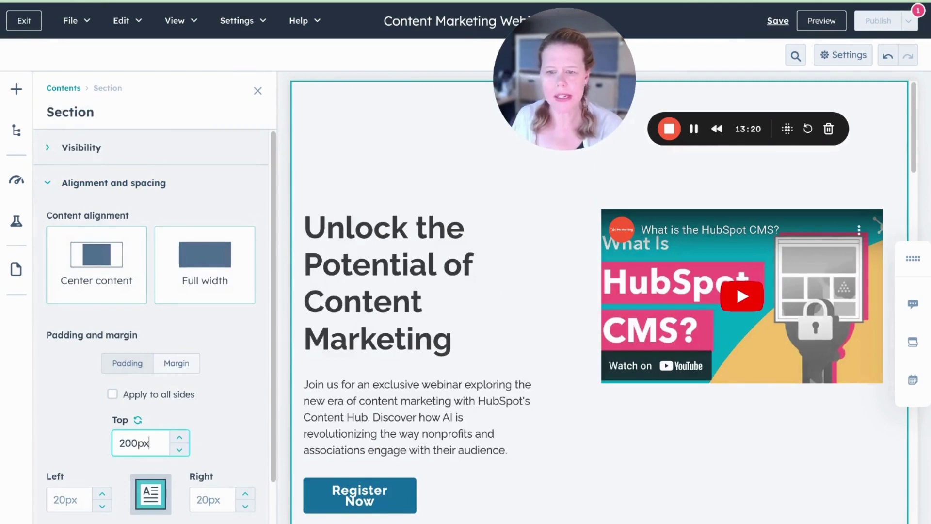
key(Return)
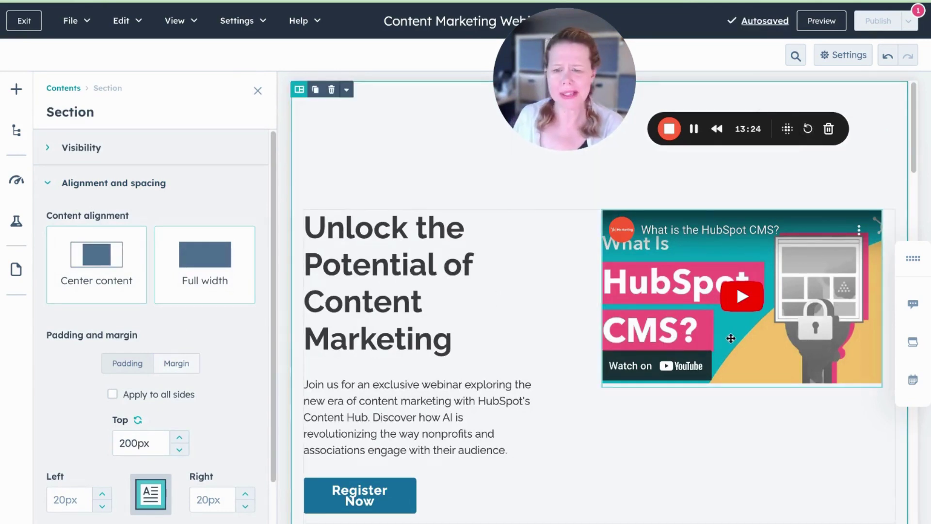
click(257, 92)
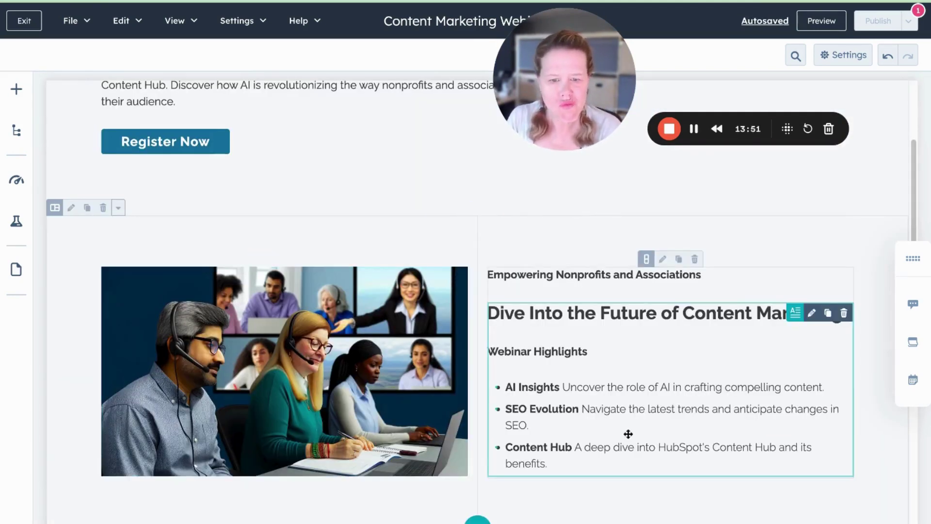
- Delete the HubSpot CMS video module below the Webinar Preview text
scroll(596, 437, down, 5)
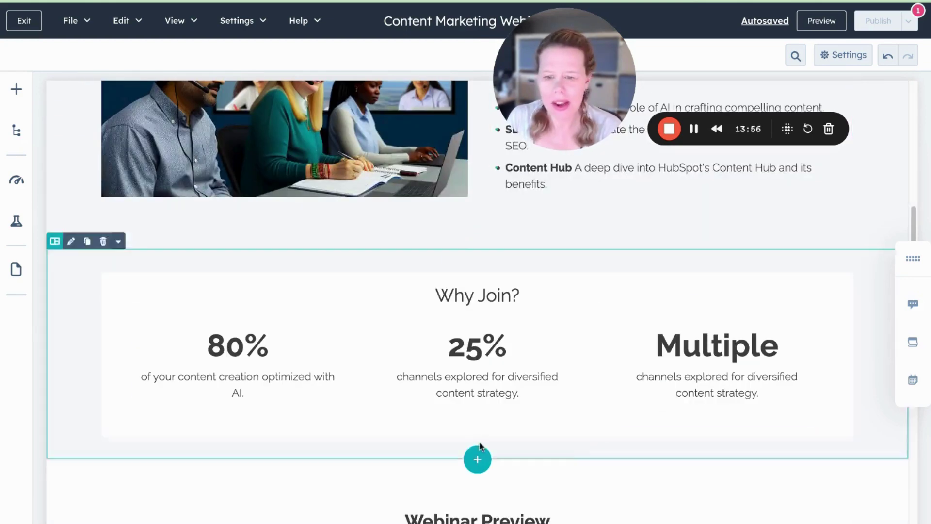
scroll(655, 407, down, 4)
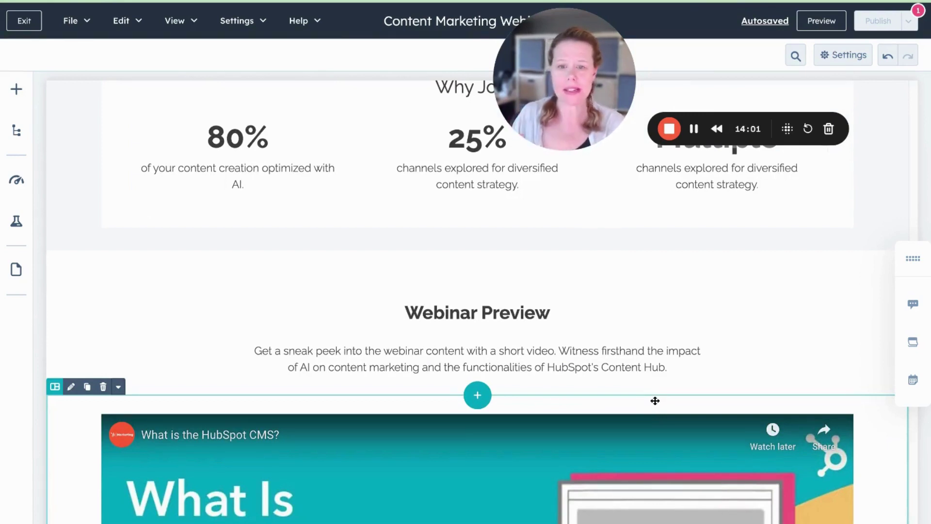
click(638, 336)
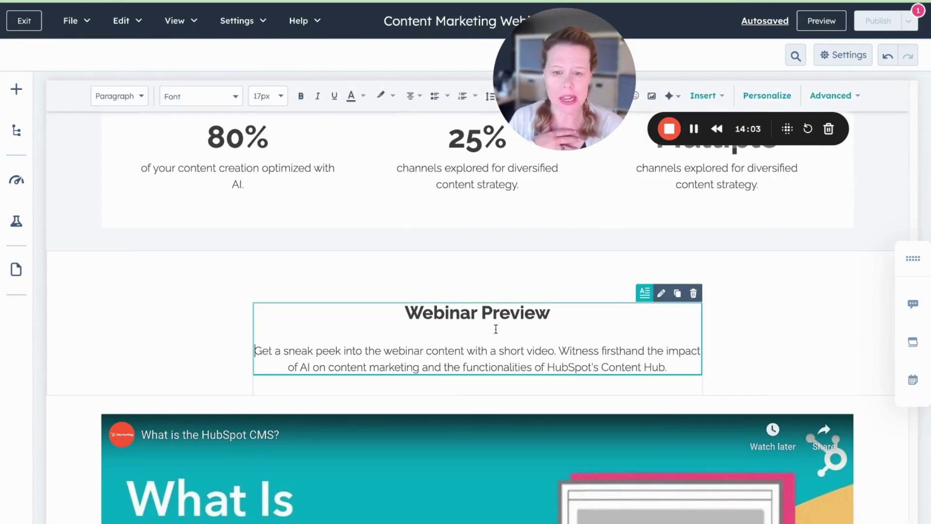
drag(670, 368, 208, 335)
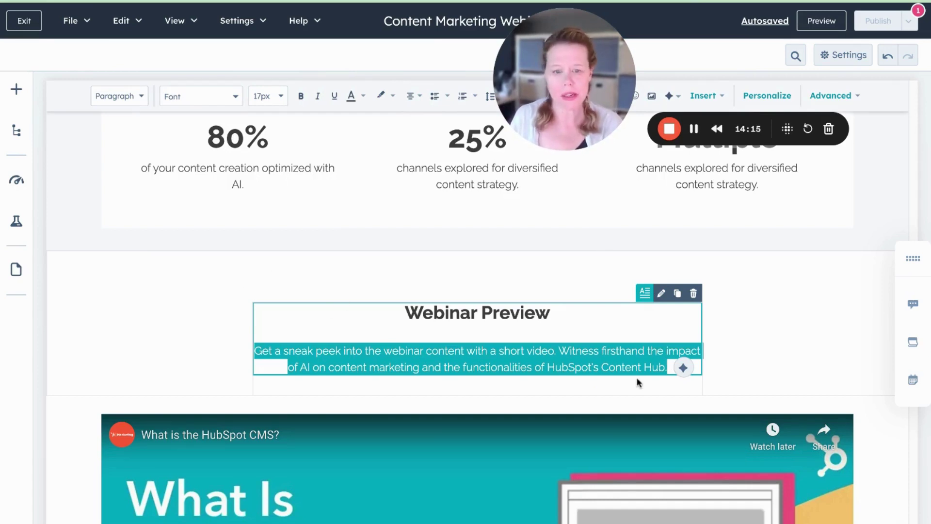
click(524, 466)
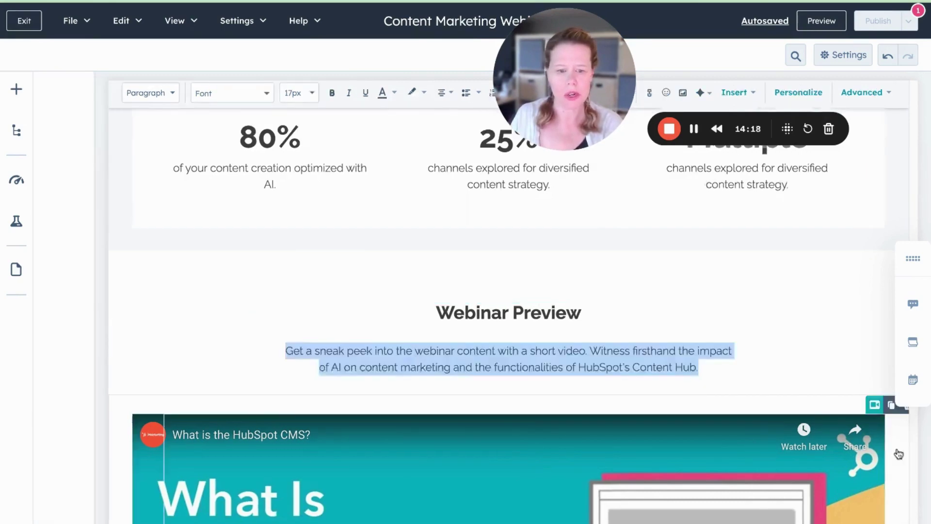
click(887, 405)
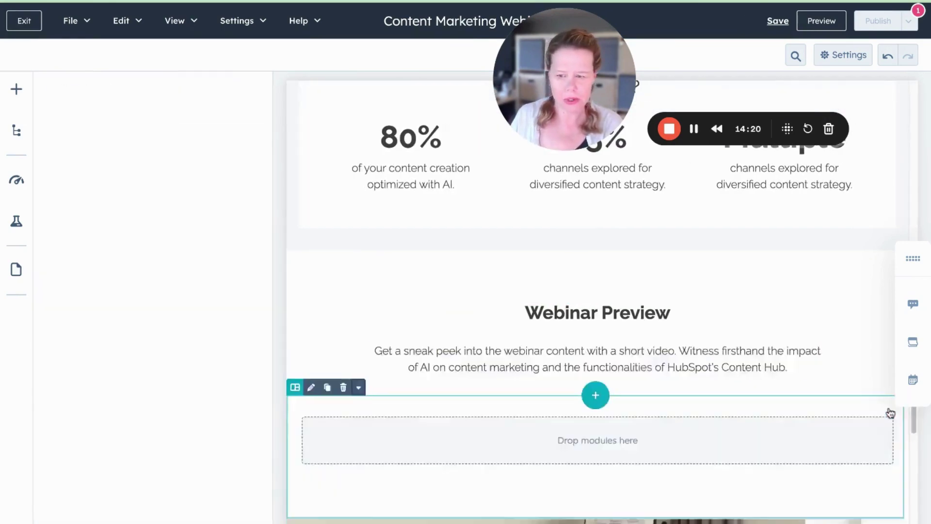
- Review the landing page from the header down to the footer, including the sign-up banner and the Webinar Preview section
scroll(534, 416, down, 5)
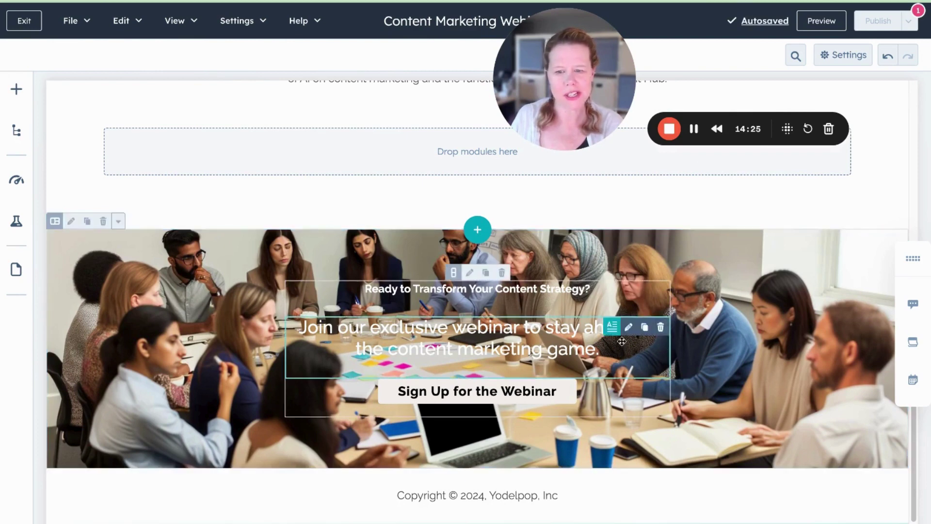
scroll(664, 307, up, 5)
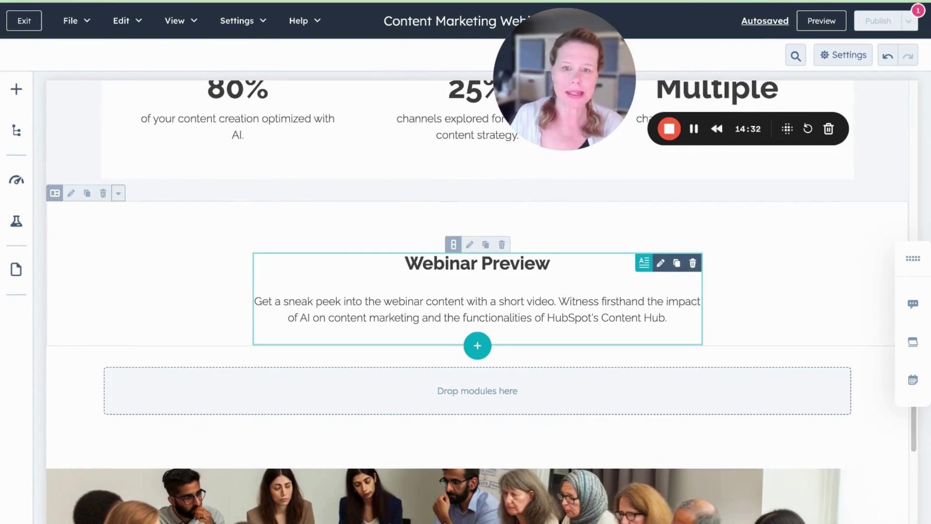
scroll(665, 306, up, 9)
scroll(480, 300, up, 7)
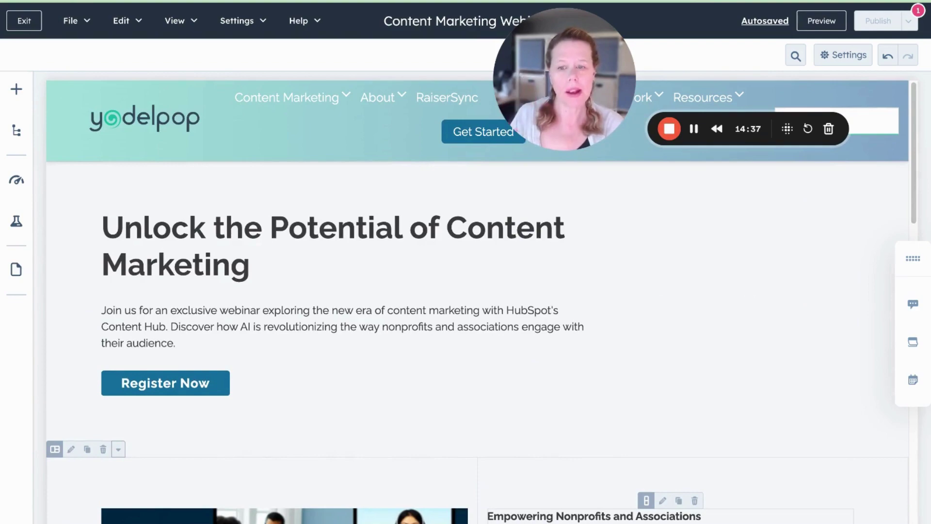
scroll(837, 438, down, 2)
scroll(837, 439, down, 15)
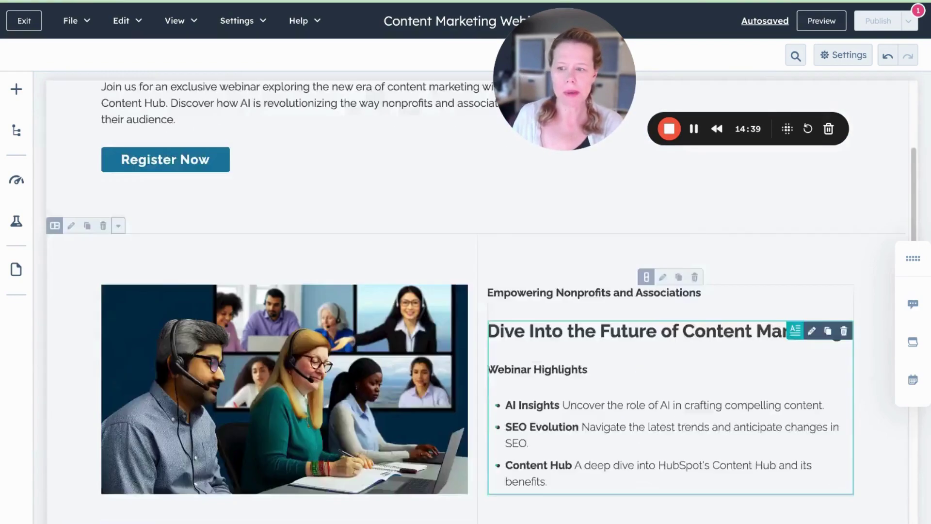
scroll(659, 327, down, 6)
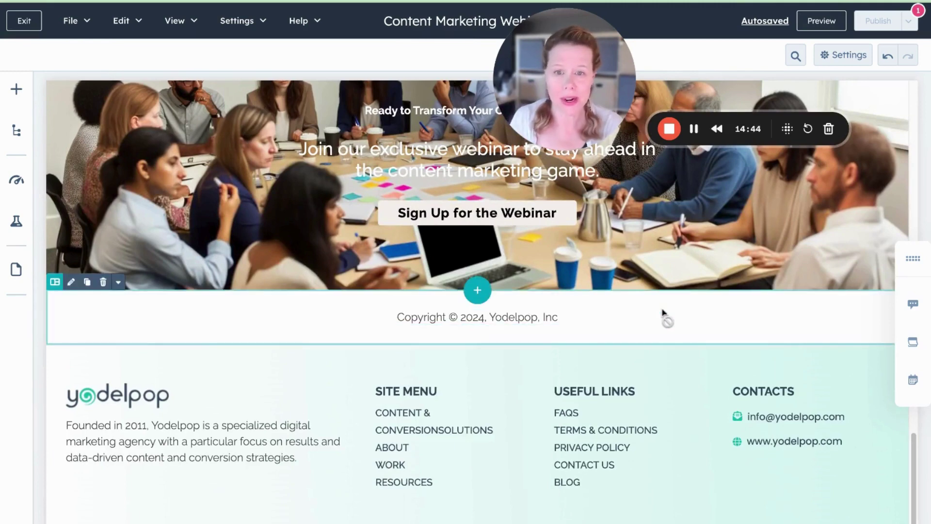
scroll(661, 328, up, 1)
scroll(661, 327, up, 7)
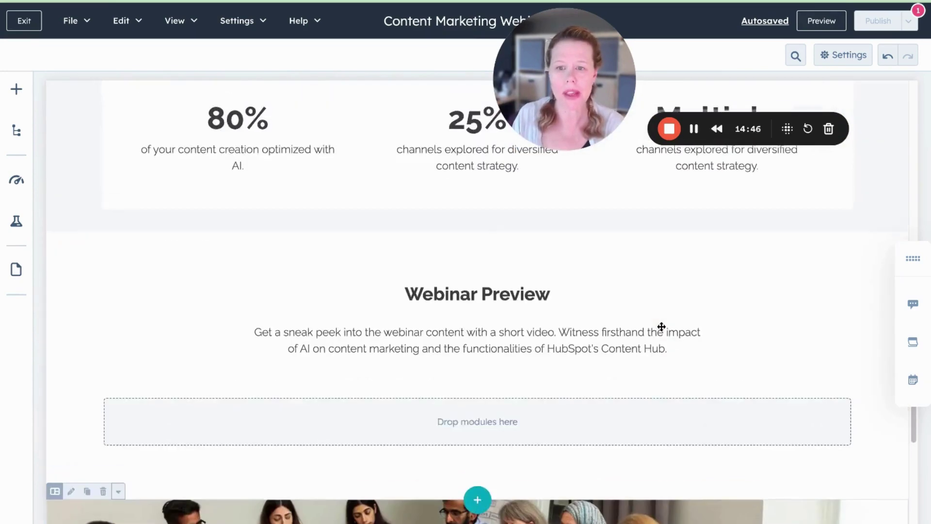
- Look at the AI rewriting options and tone choices for the Webinar Preview paragraph without applying any
click(645, 360)
drag(795, 348, 385, 332)
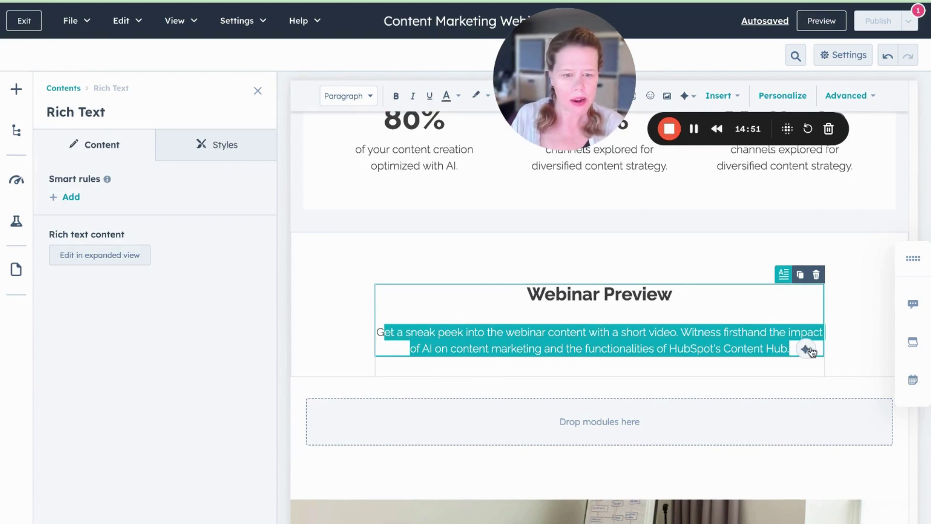
click(807, 349)
click(815, 487)
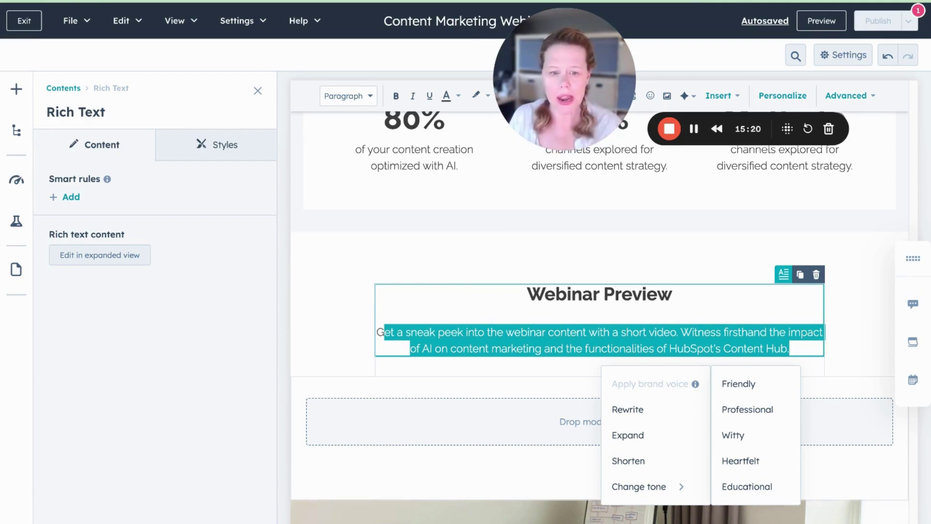
click(560, 366)
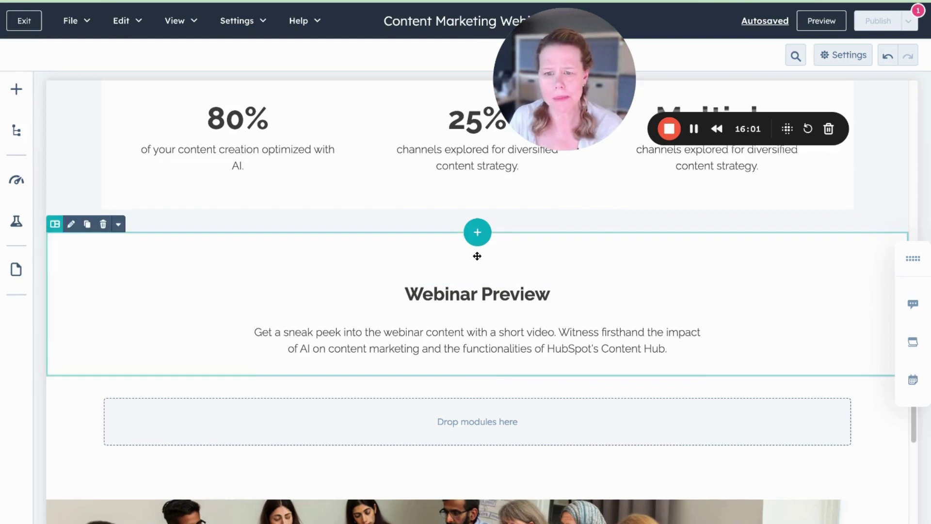
- Exit the landing page editor and return to Content Remix
scroll(476, 254, up, 2)
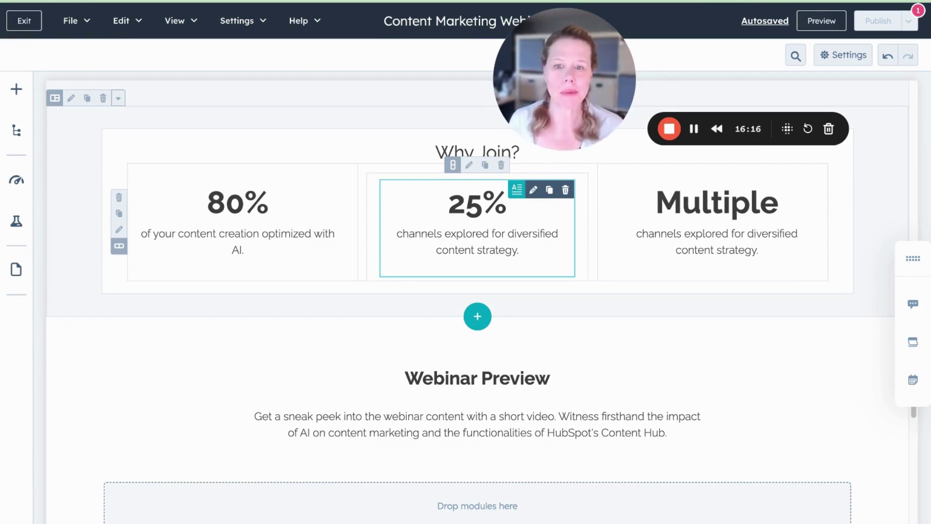
scroll(478, 301, up, 12)
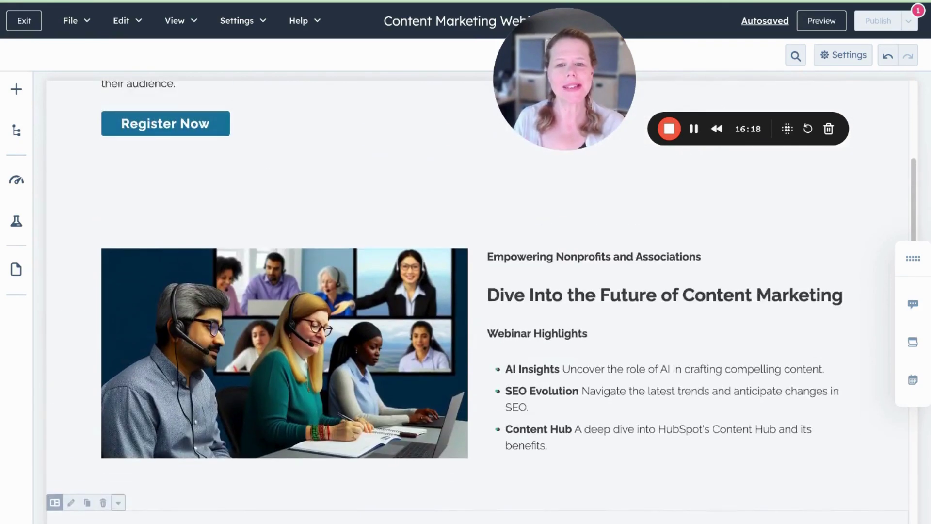
scroll(478, 300, up, 1)
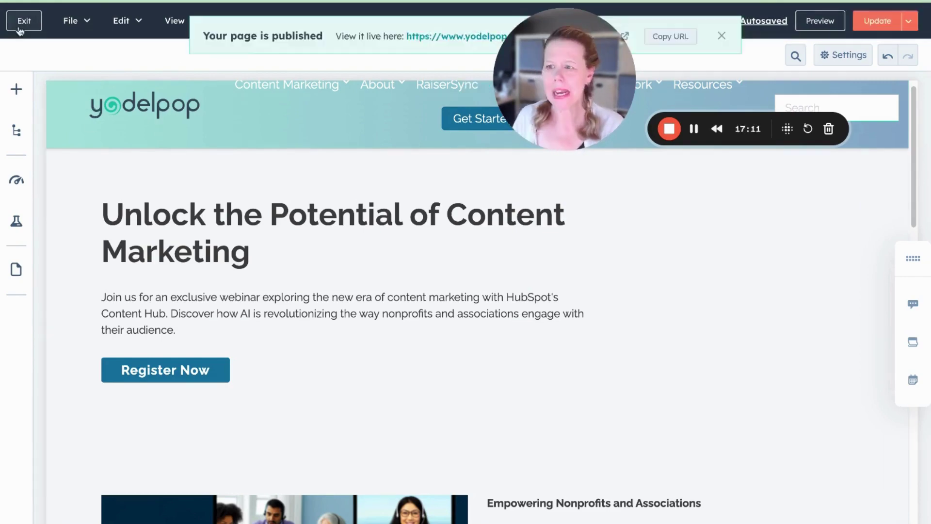
click(20, 22)
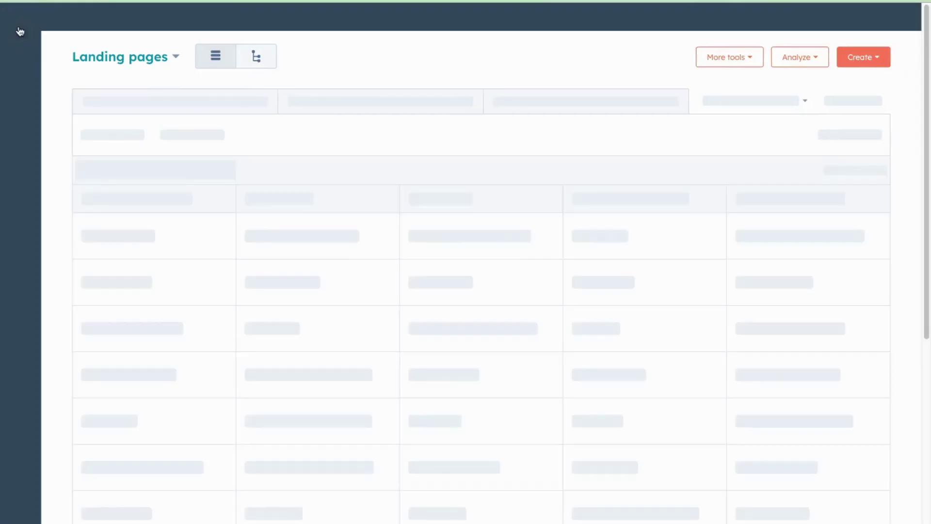
mouse_move(56, 154)
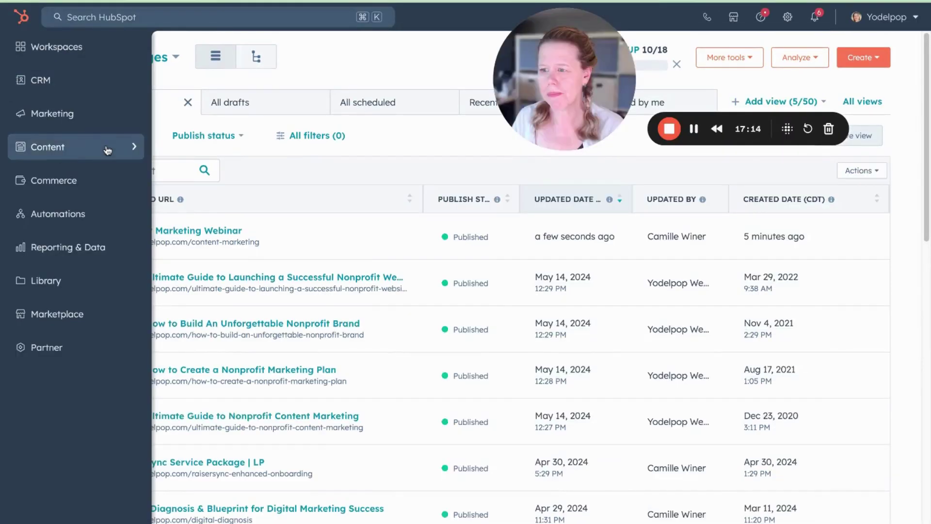
mouse_move(107, 150)
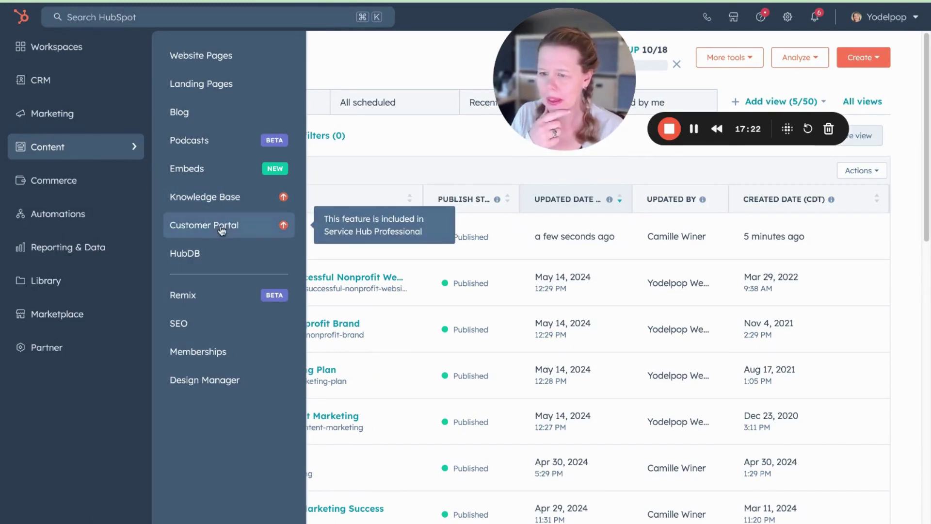
click(223, 302)
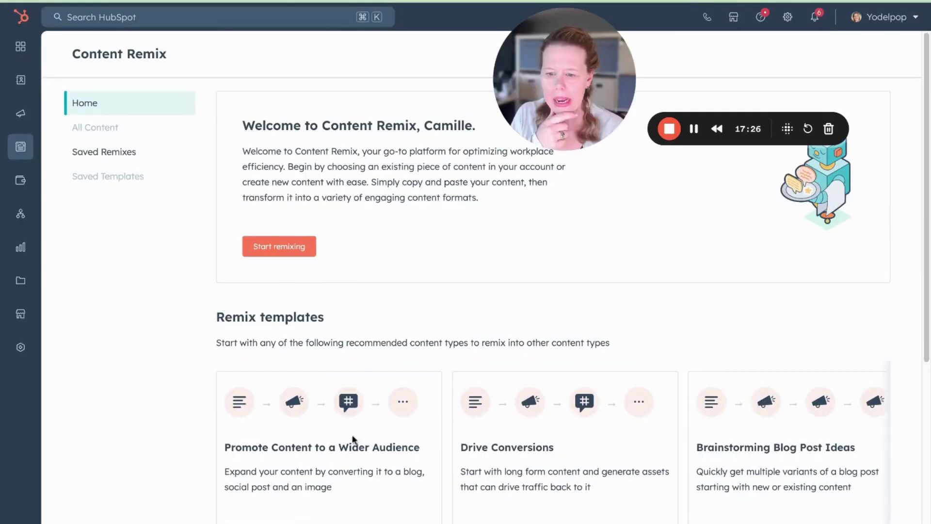
- Add the Content Marketing Webinar landing page as the source content of a new remix and open its preview
scroll(409, 519, down, 1)
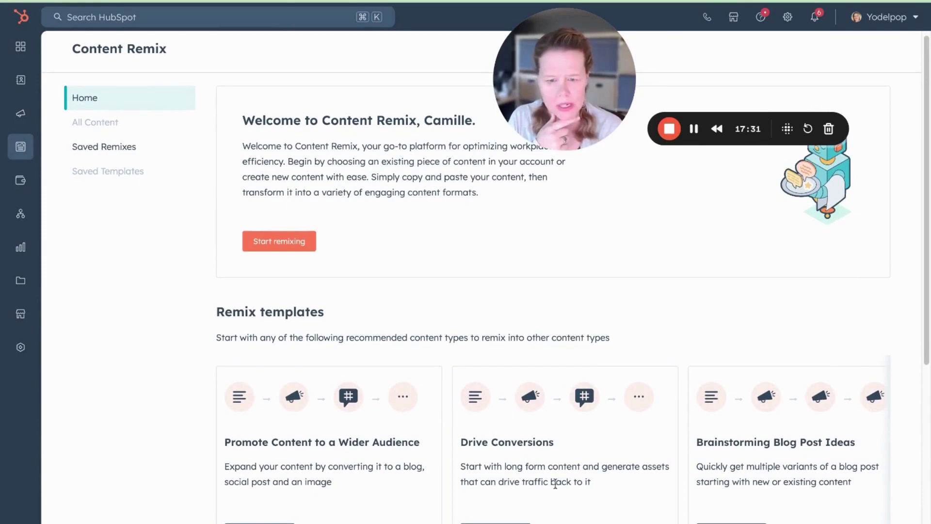
scroll(555, 483, down, 4)
scroll(556, 484, up, 1)
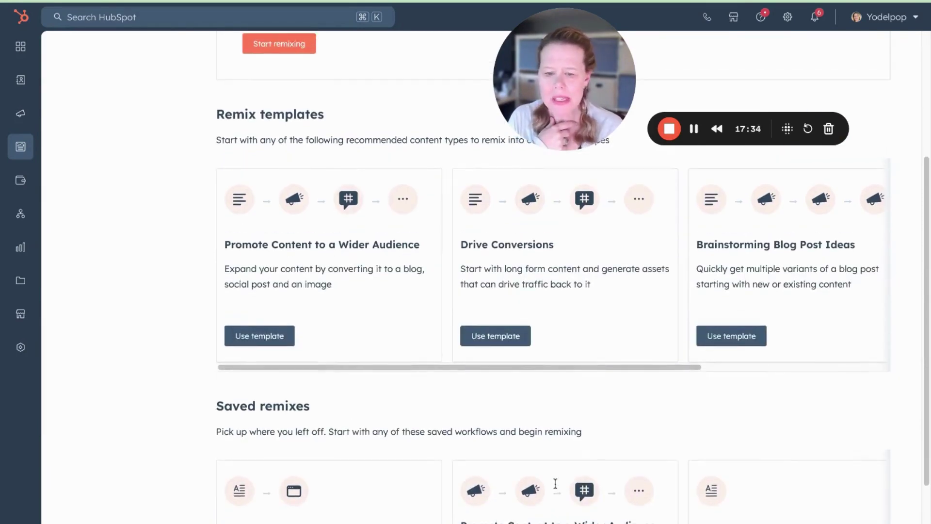
scroll(556, 483, down, 2)
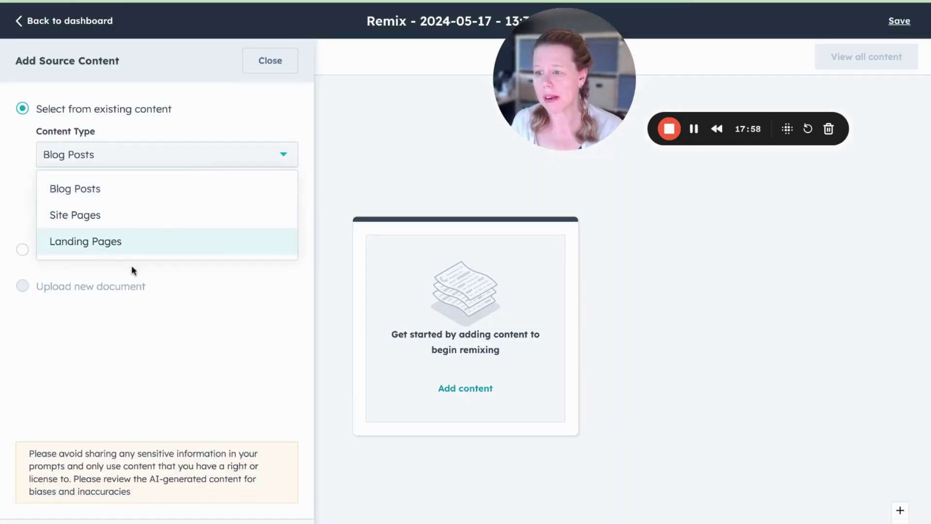
click(135, 247)
click(136, 216)
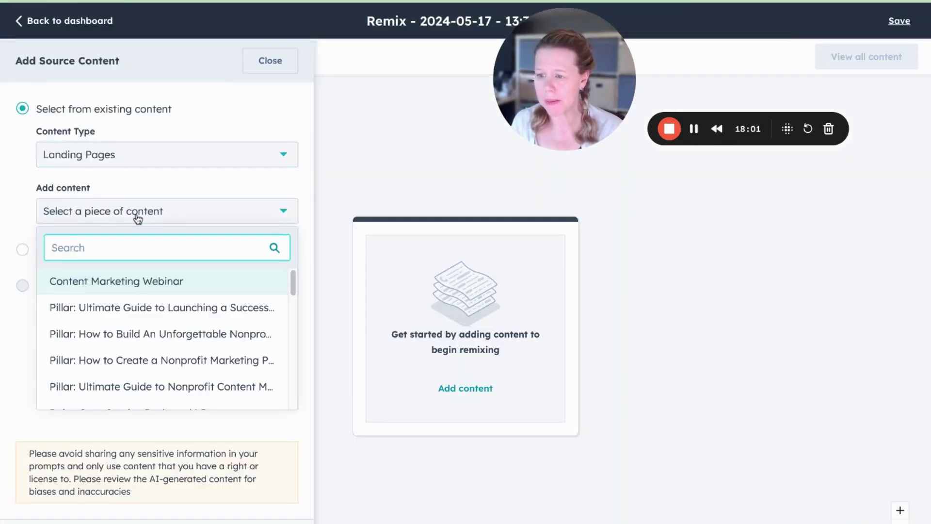
click(140, 295)
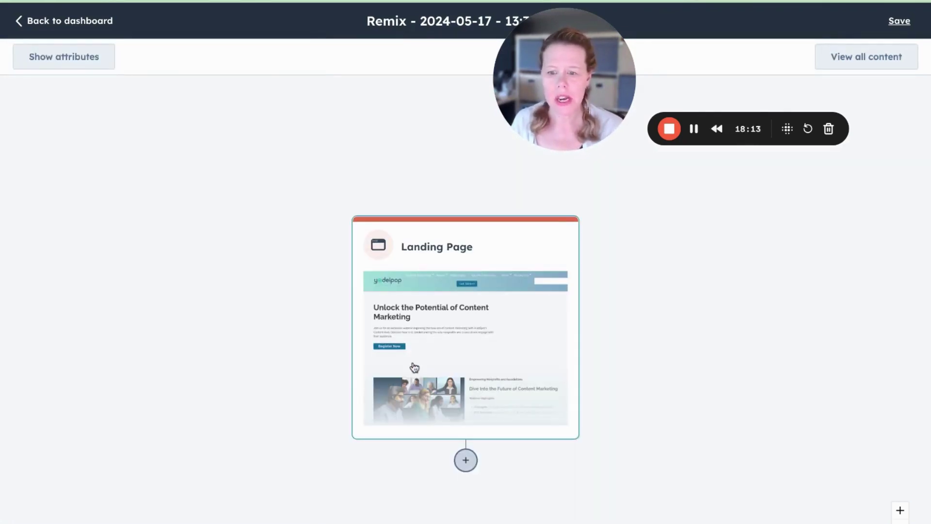
click(414, 367)
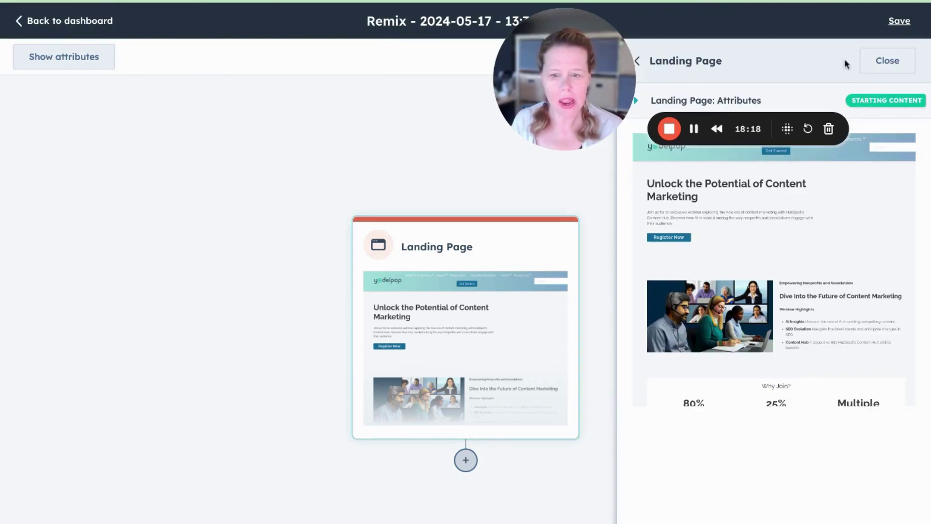
- Close the landing page preview and choose Email and Audio file as the content types to generate from it
click(887, 61)
click(466, 460)
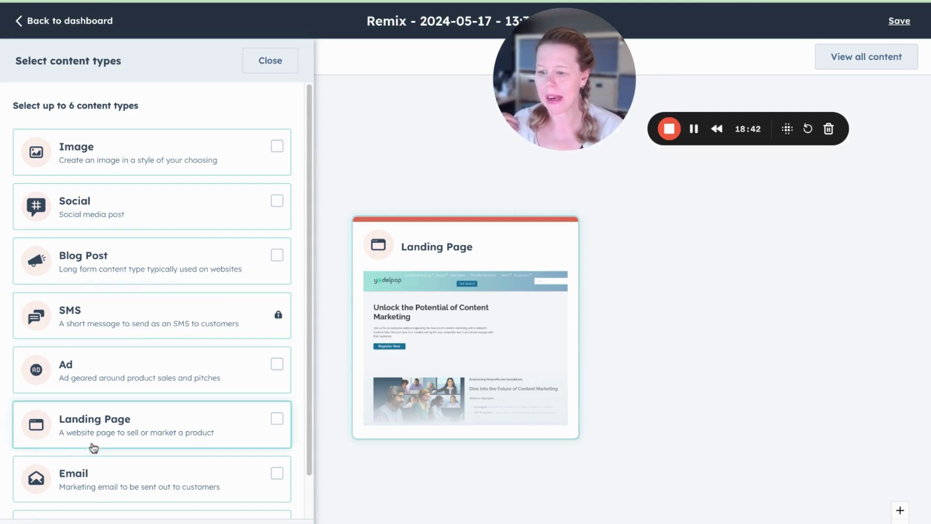
click(63, 498)
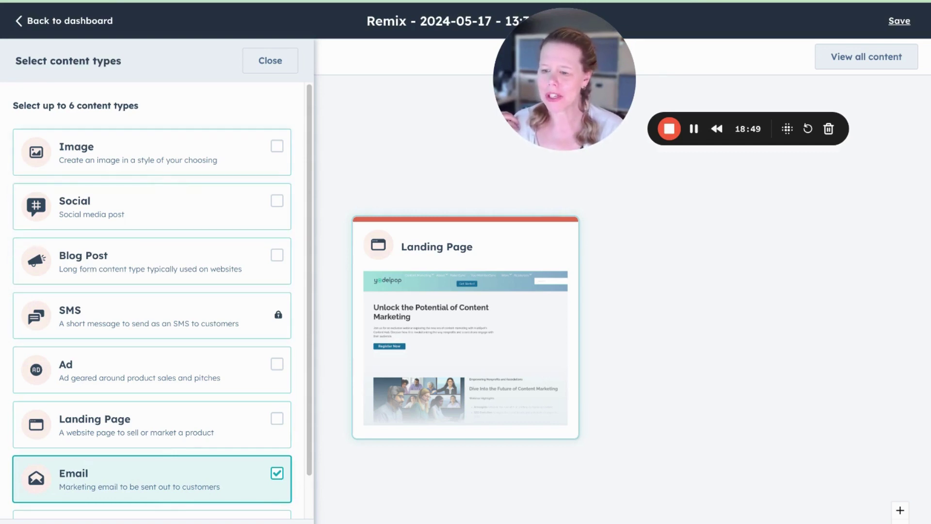
scroll(135, 450, down, 1)
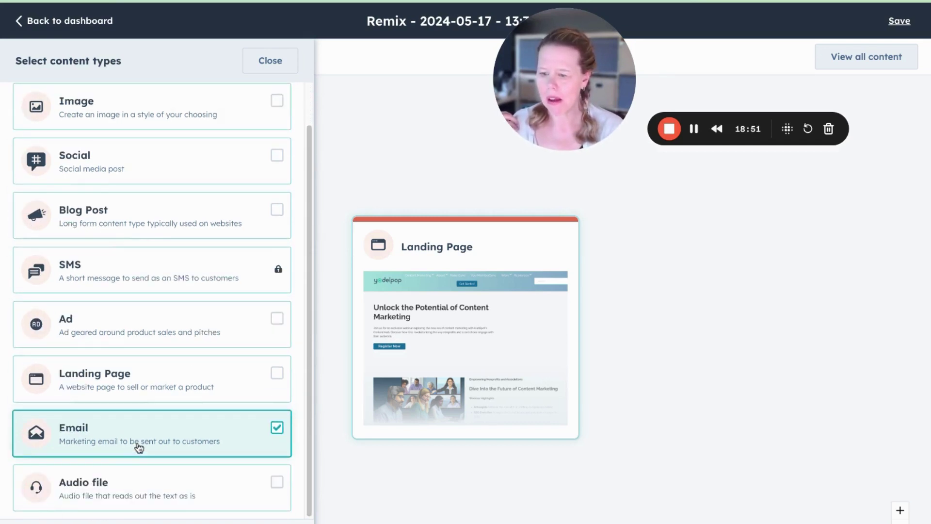
click(60, 506)
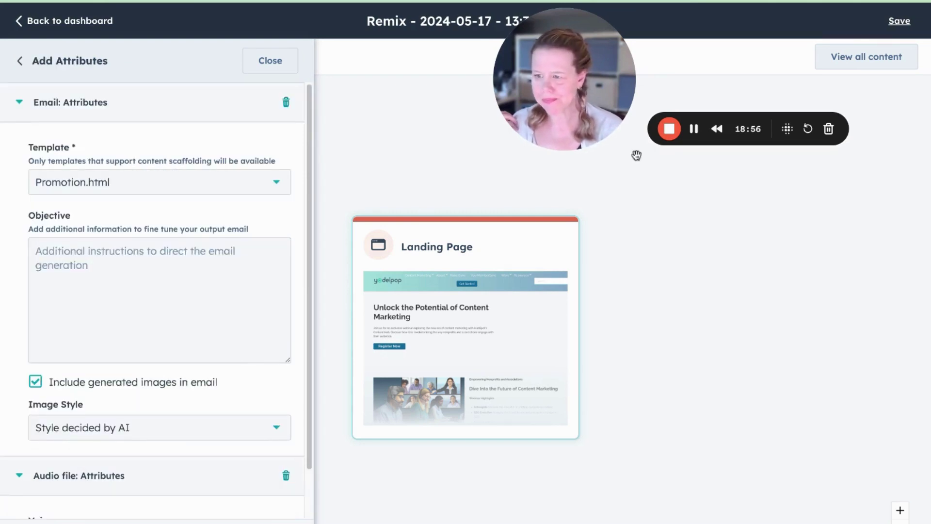
- Set the email template to Plain_Text.html and the audio file voice to Echo, and generate both pieces of content
click(239, 192)
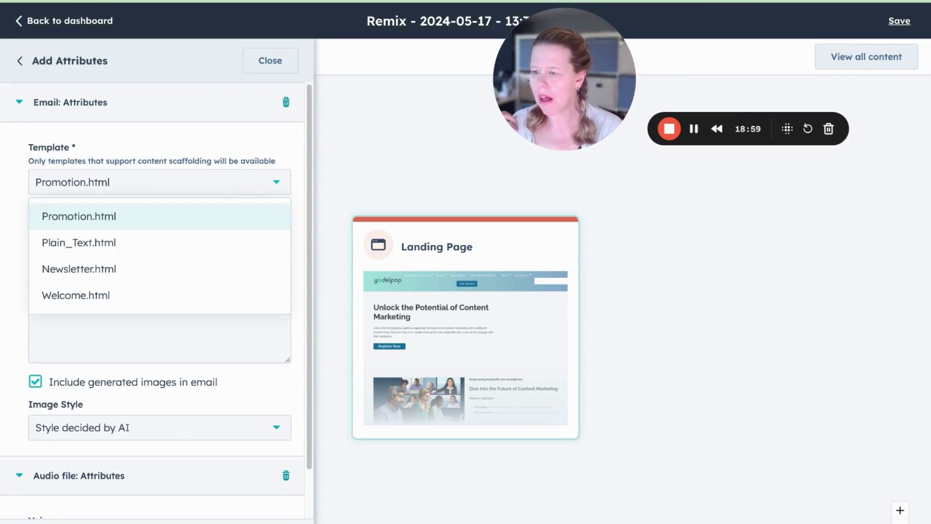
click(130, 247)
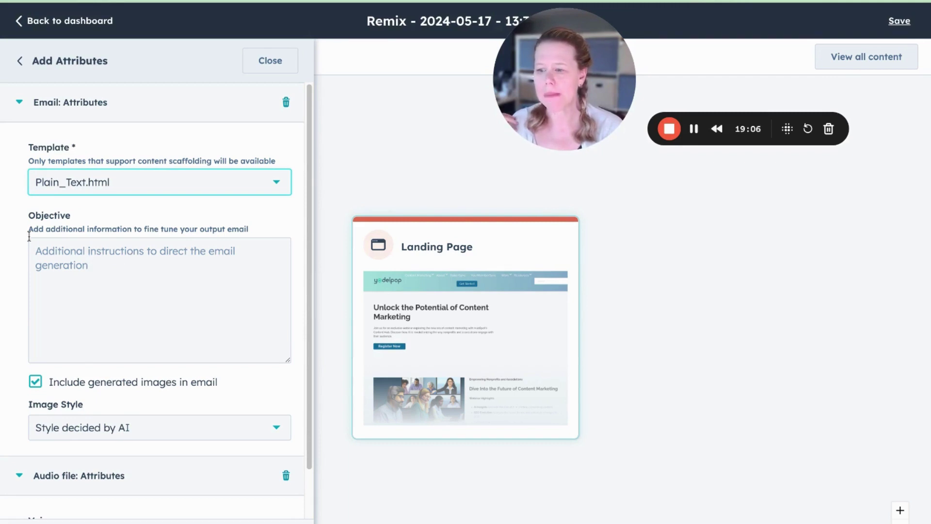
scroll(139, 284, down, 1)
scroll(139, 283, down, 1)
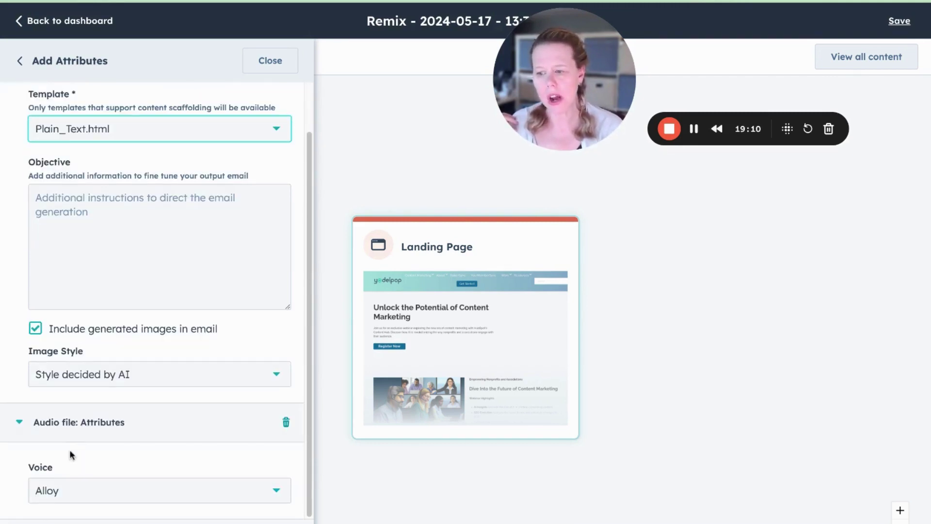
click(92, 497)
click(92, 371)
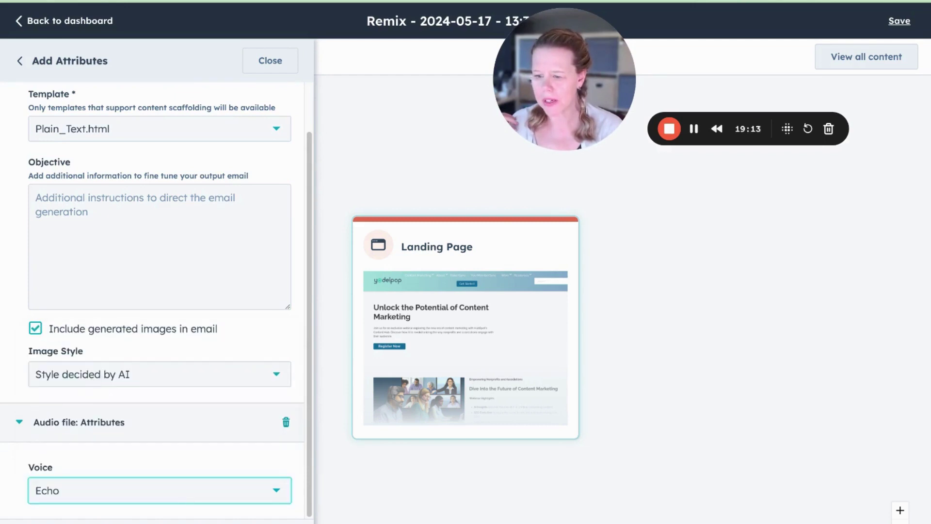
click(270, 60)
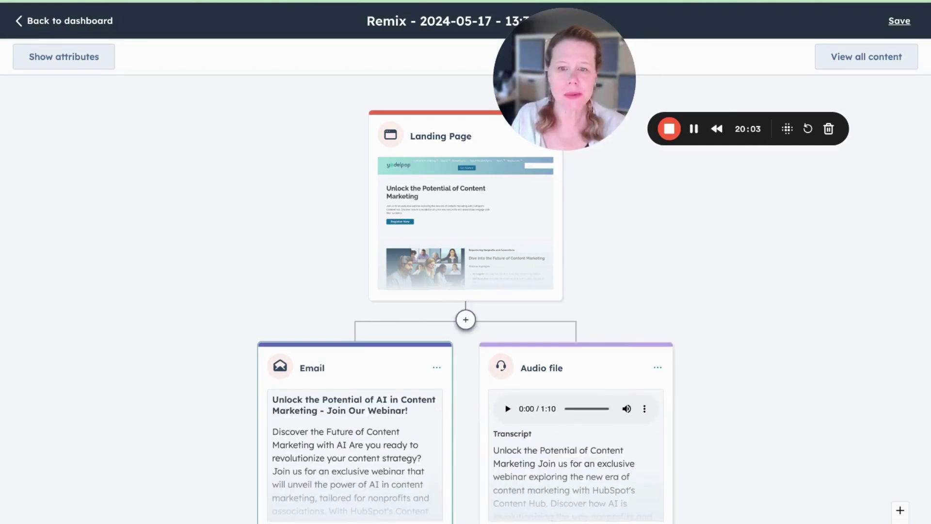
- Review the generated email, open it in the email editor and insert "Dear" at the start of the body text
click(396, 399)
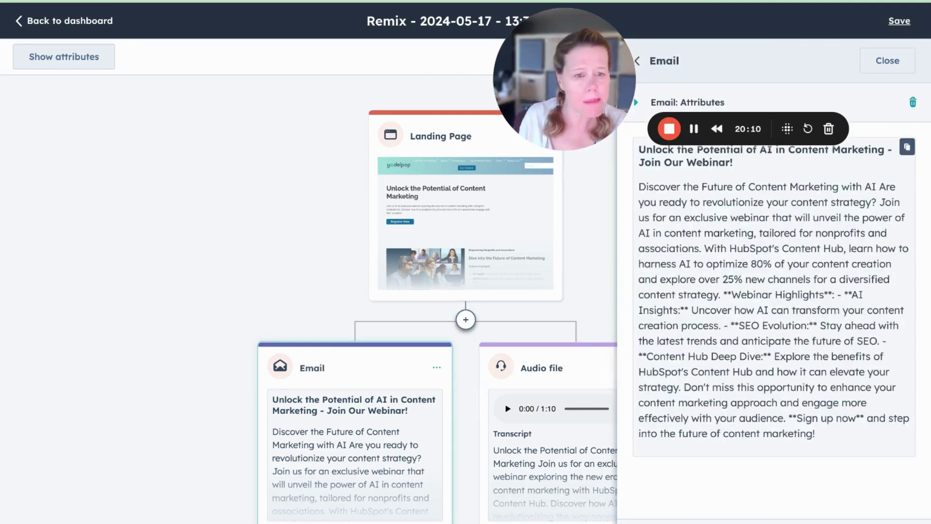
drag(820, 435, 638, 202)
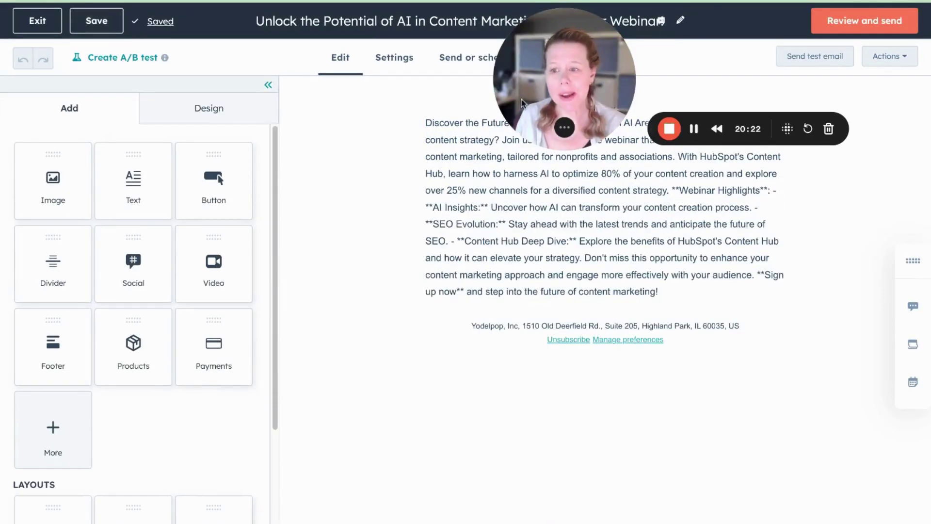
click(501, 165)
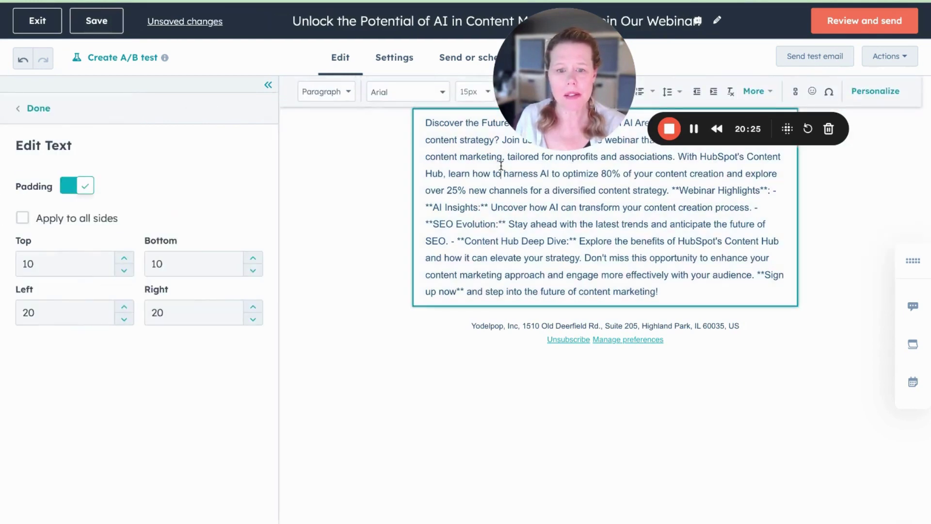
click(426, 121)
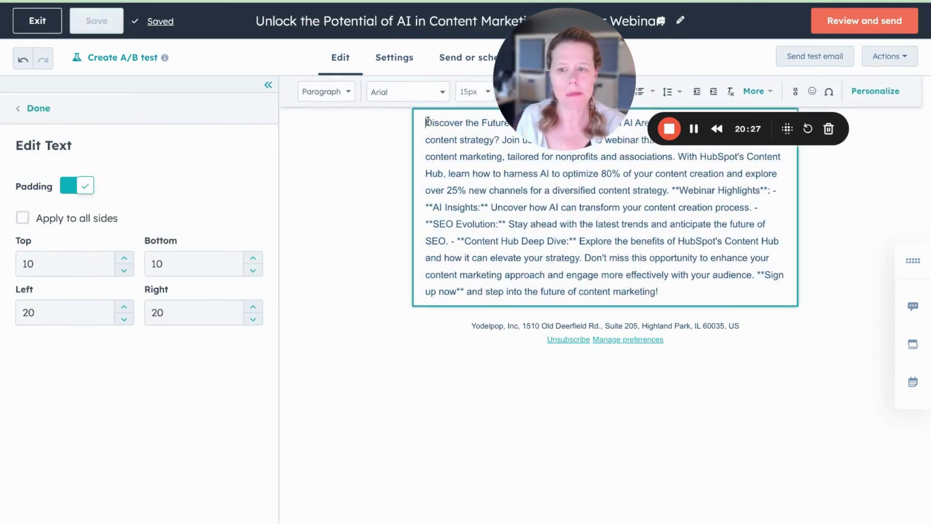
text(Dear)
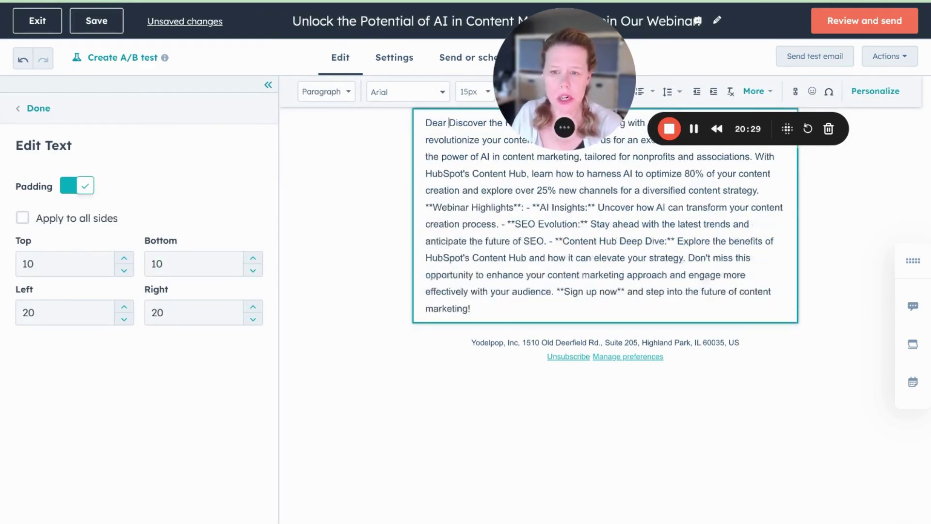
- Search the Contact personalization tokens for "first" at the email greeting, without inserting any
click(873, 93)
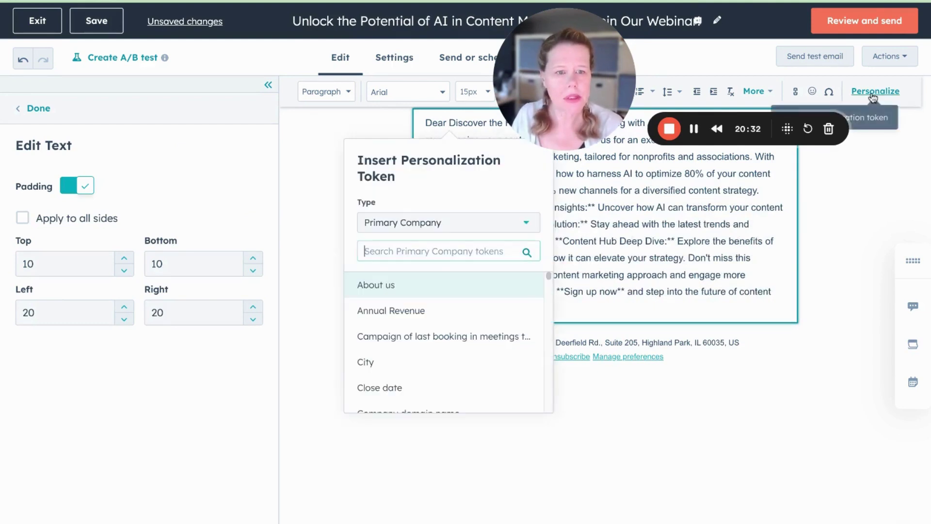
click(412, 223)
text(first)
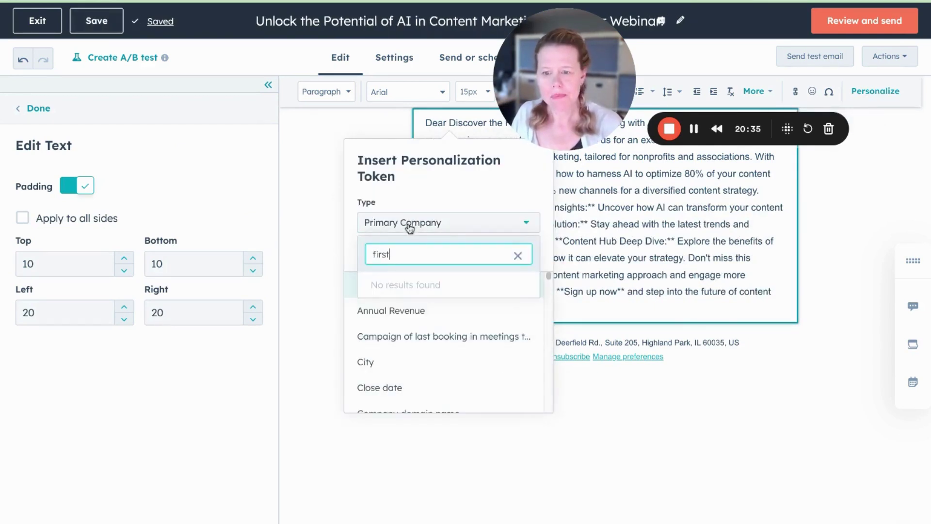
click(419, 229)
click(420, 232)
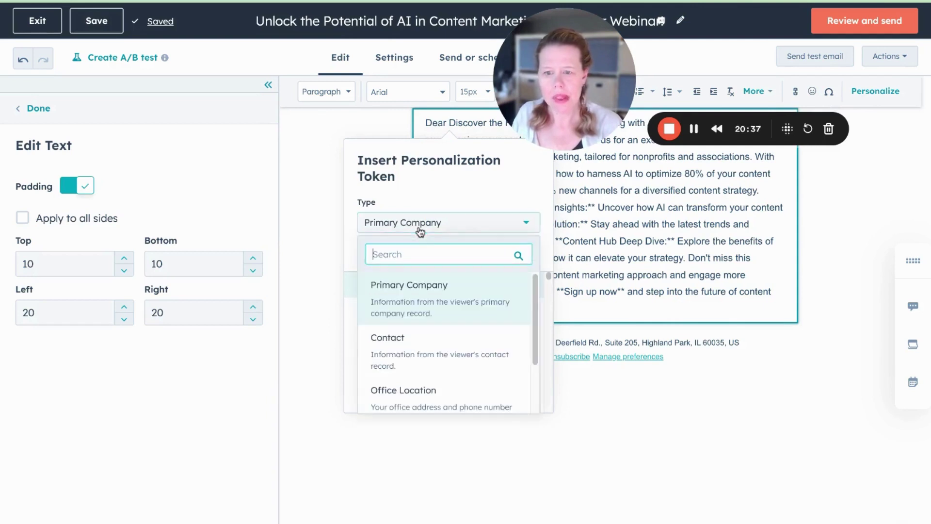
click(411, 337)
text(f)
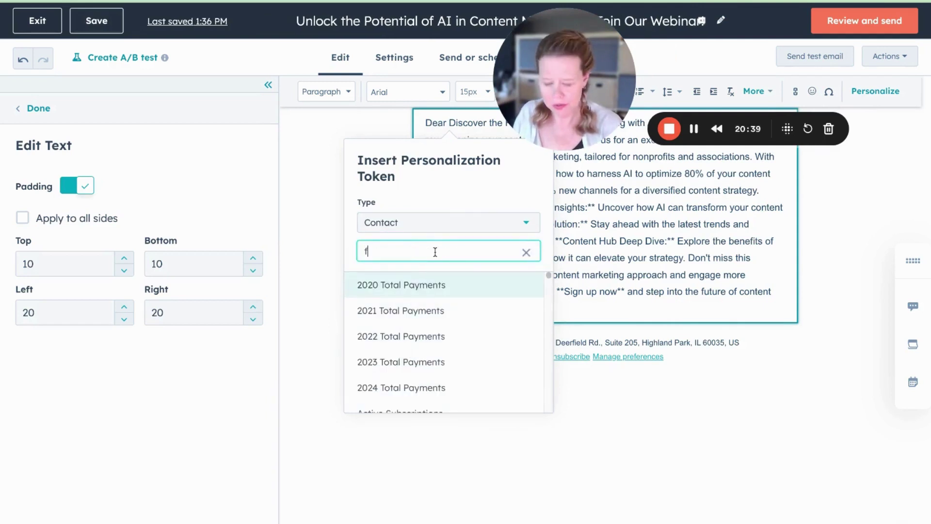
text(irst)
scroll(408, 374, down, 3)
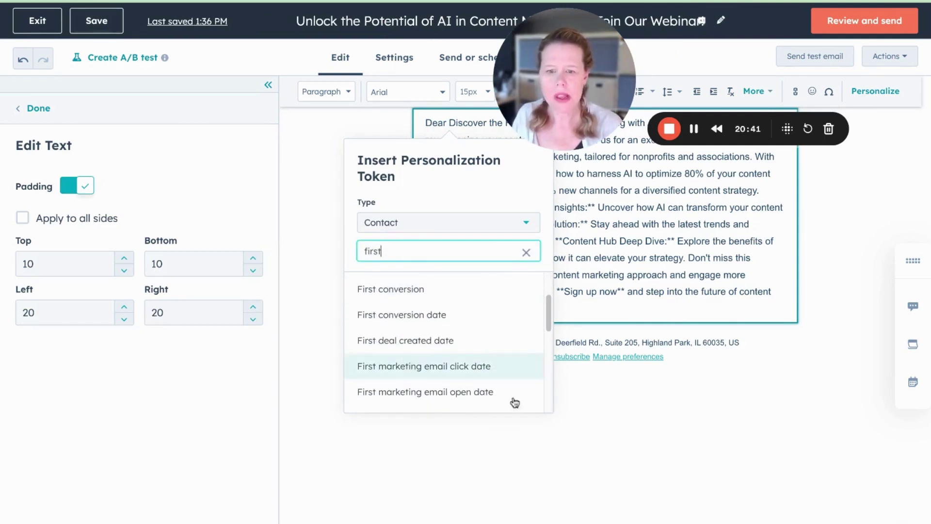
click(687, 349)
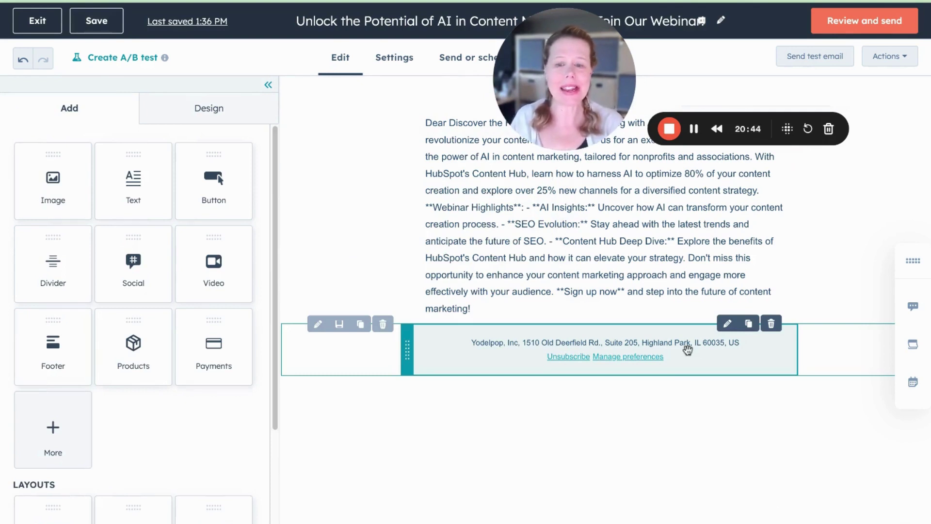